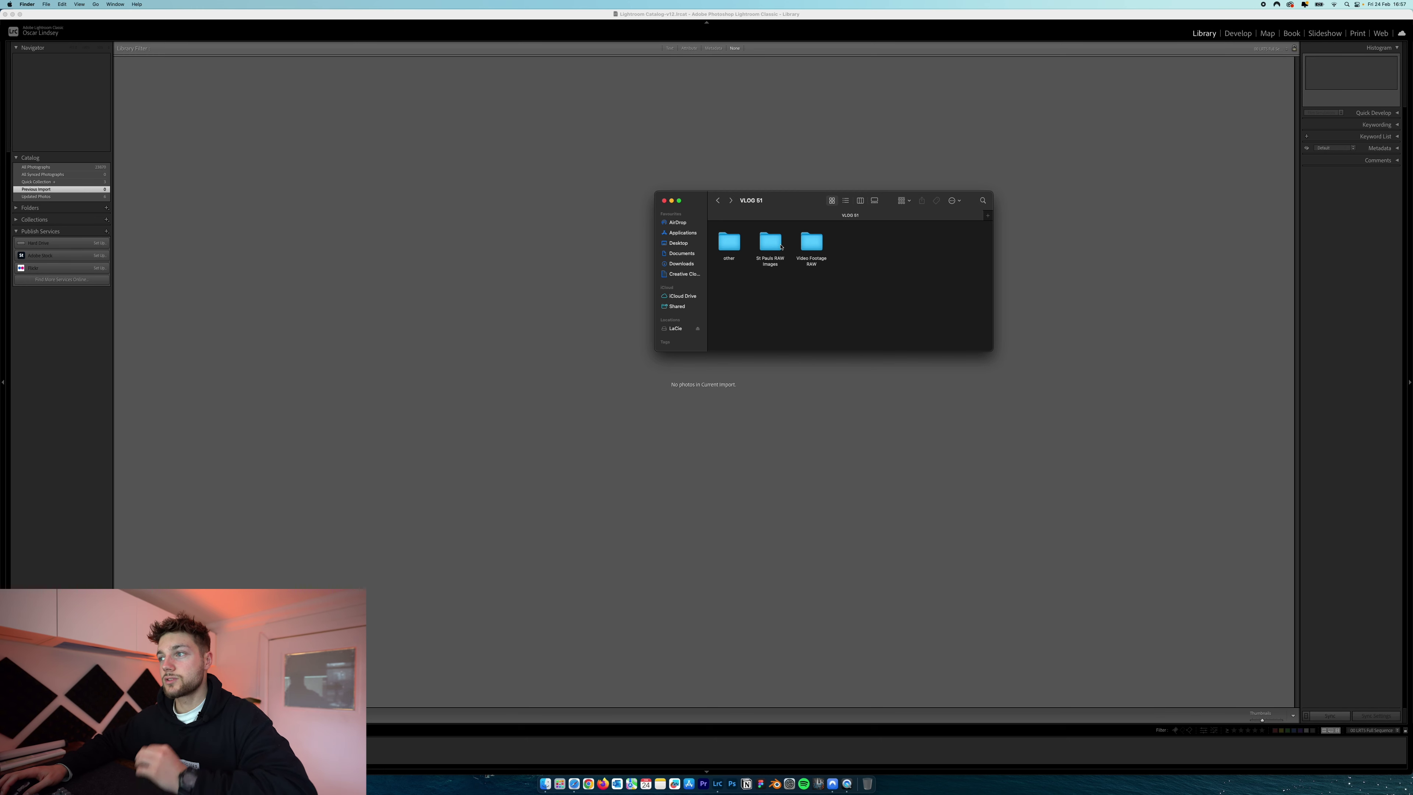
# Step: Import all 400 photos from the St Pauls RAW Images folder, then switch to the Develop module
pyautogui.moveTo(779, 247); pyautogui.dragTo(568, 291)
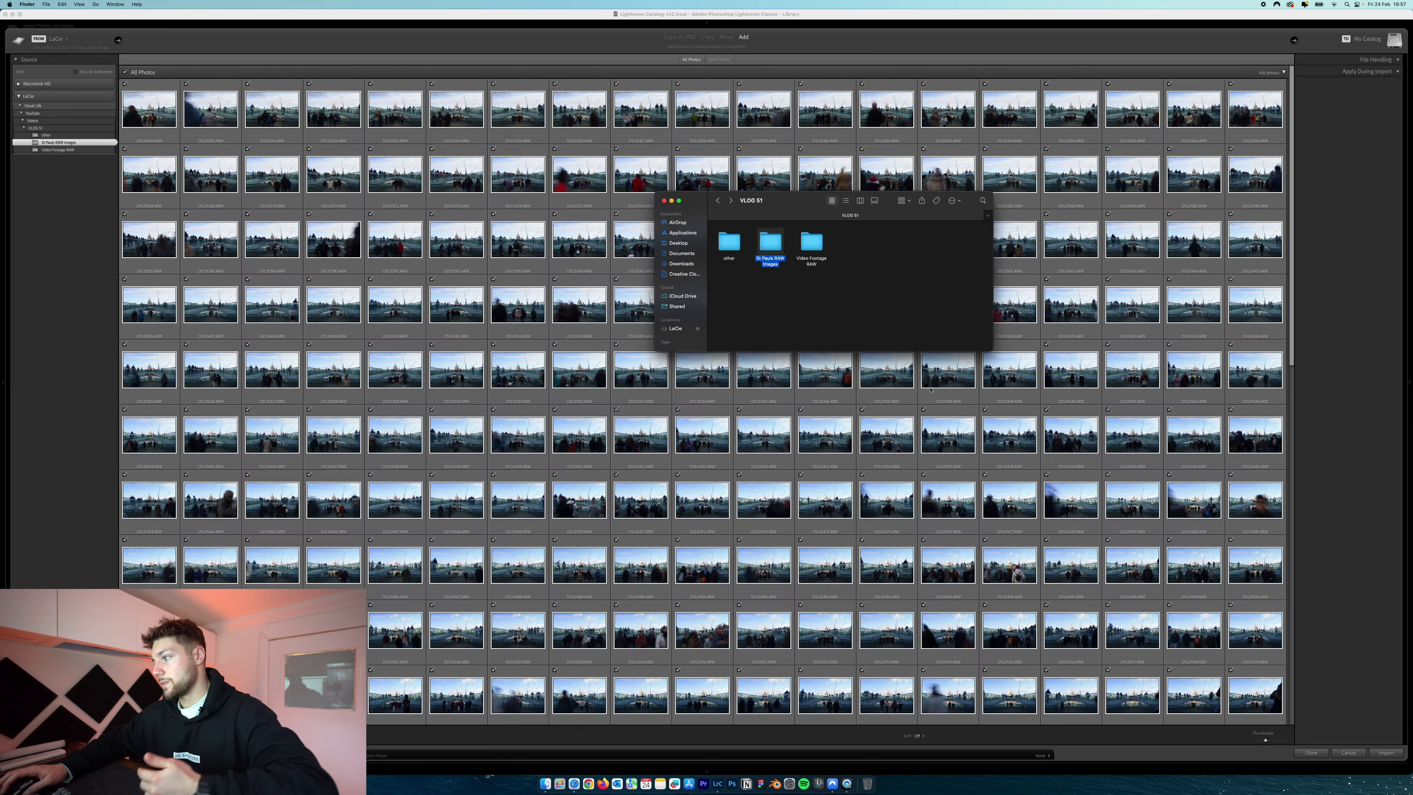
pyautogui.click(1305, 476)
pyautogui.scroll(-15, 626, 379)
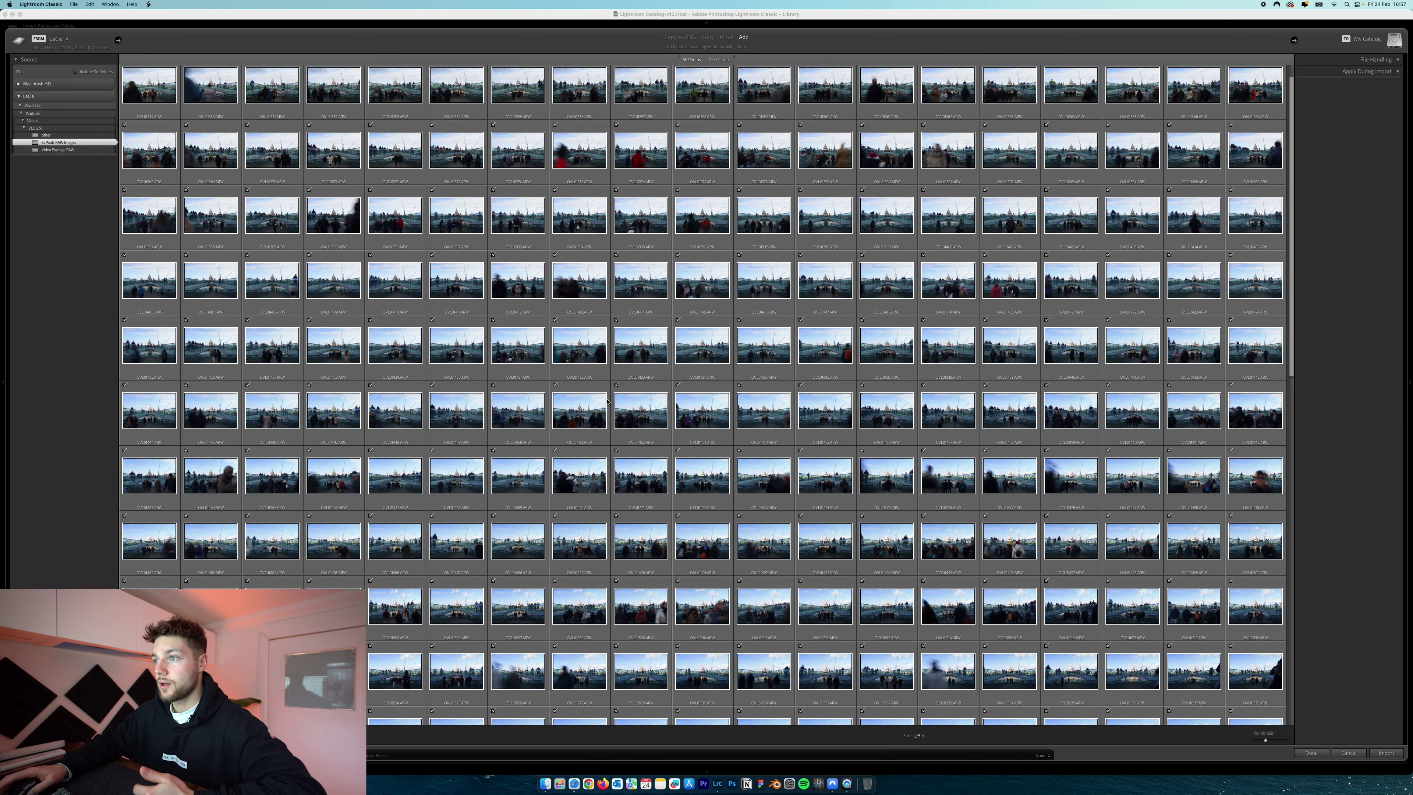
pyautogui.scroll(12, 606, 400)
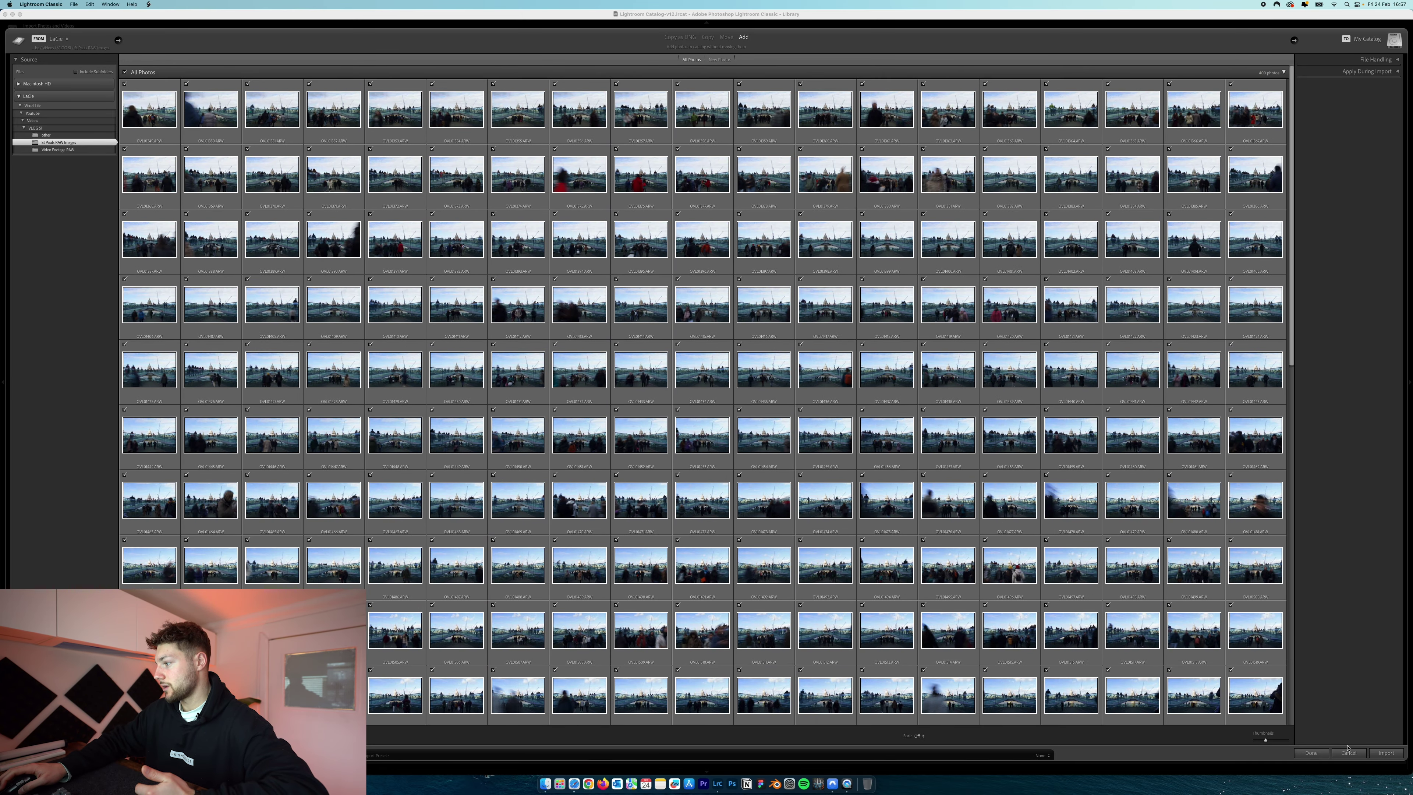
pyautogui.click(1386, 752)
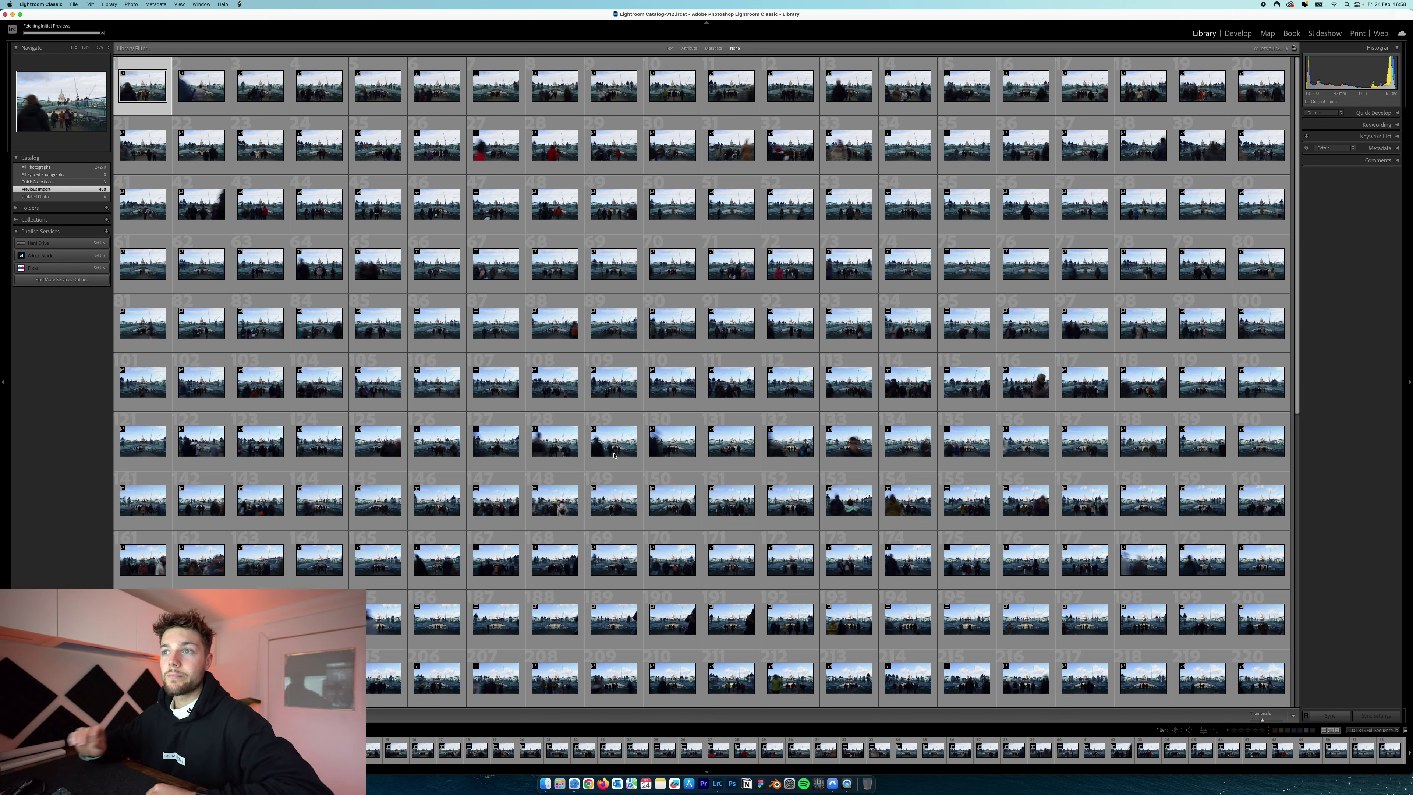
pyautogui.click(1230, 35)
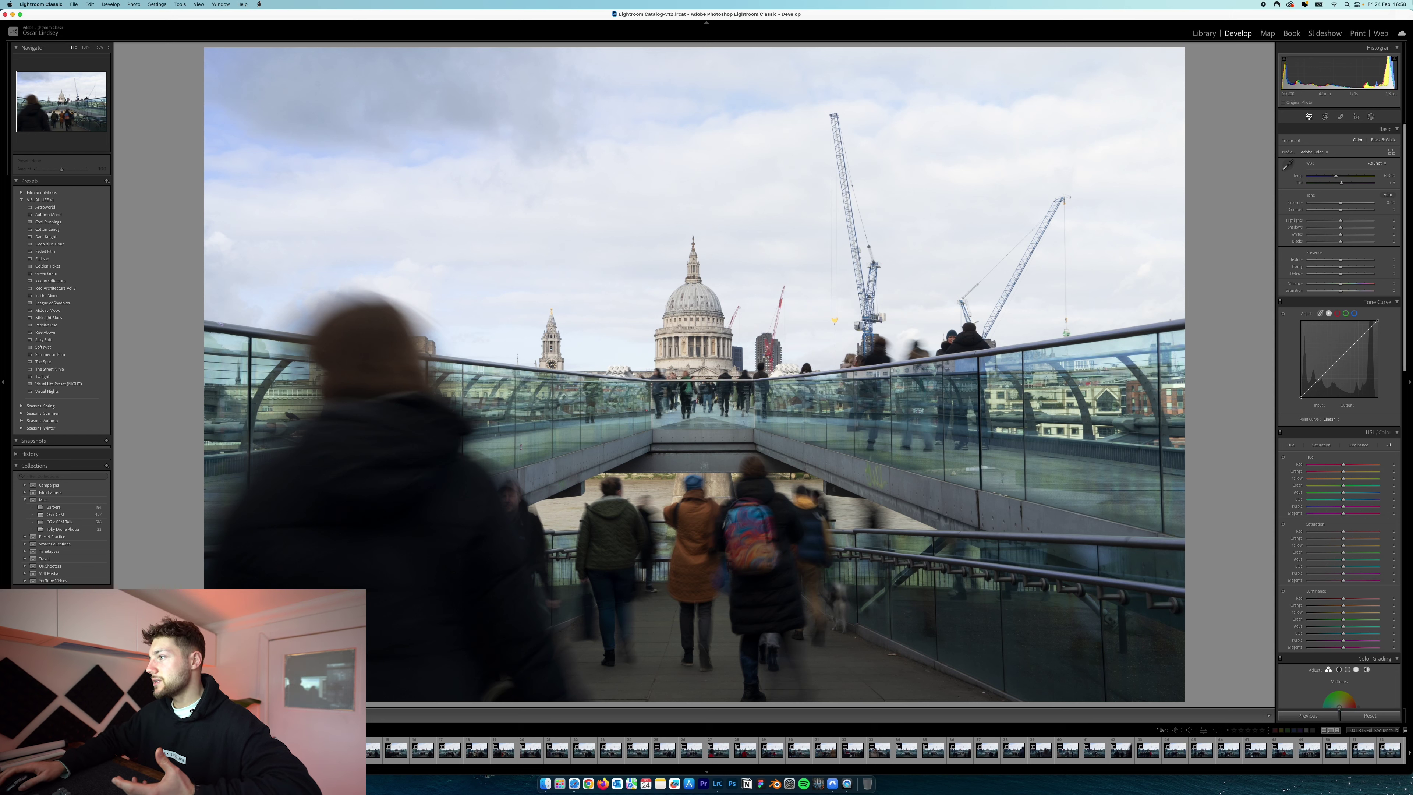
# Step: Enable profile corrections and chromatic aberration removal, and raise HSL Blue luminance to +25
pyautogui.scroll(-15, 1290, 264)
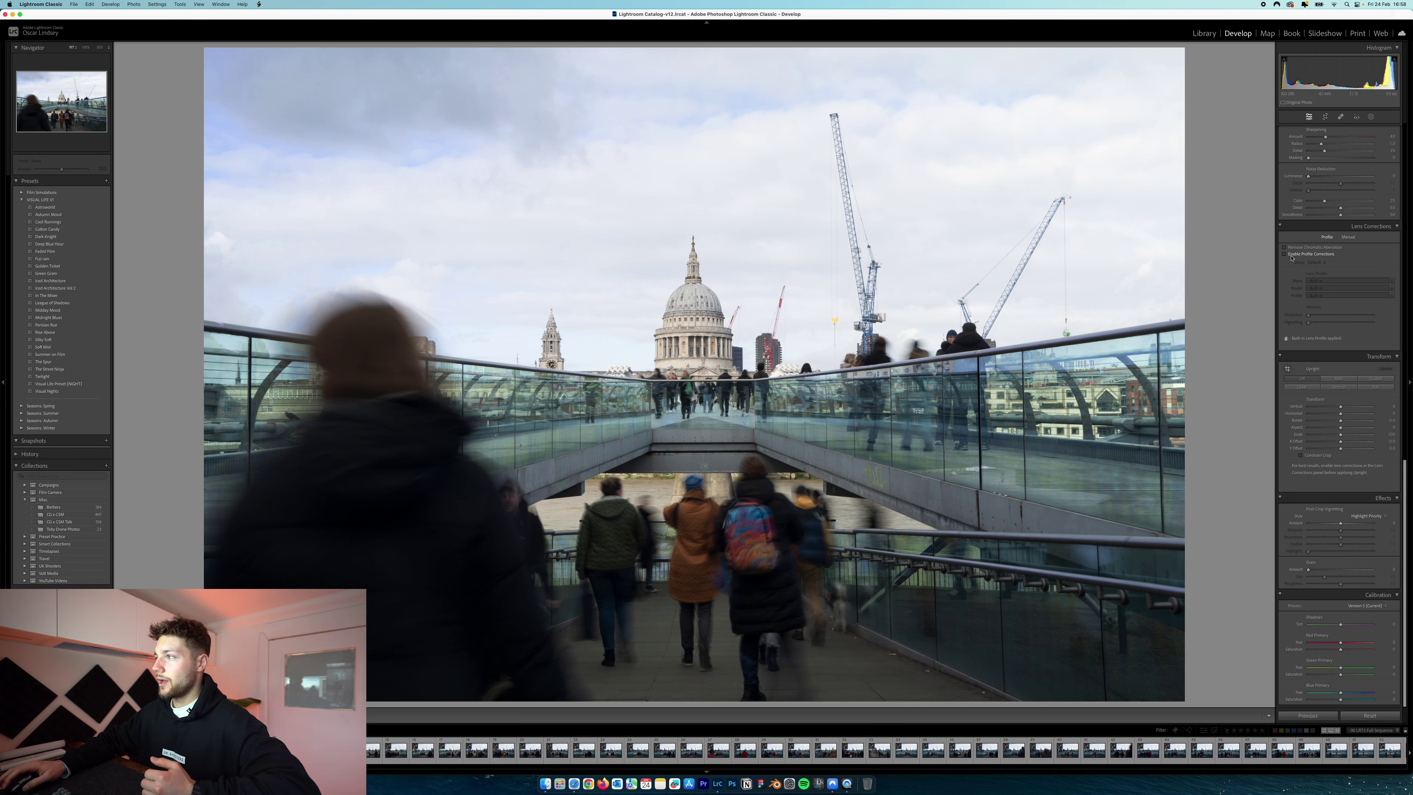
pyautogui.click(1290, 254)
pyautogui.click(1294, 247)
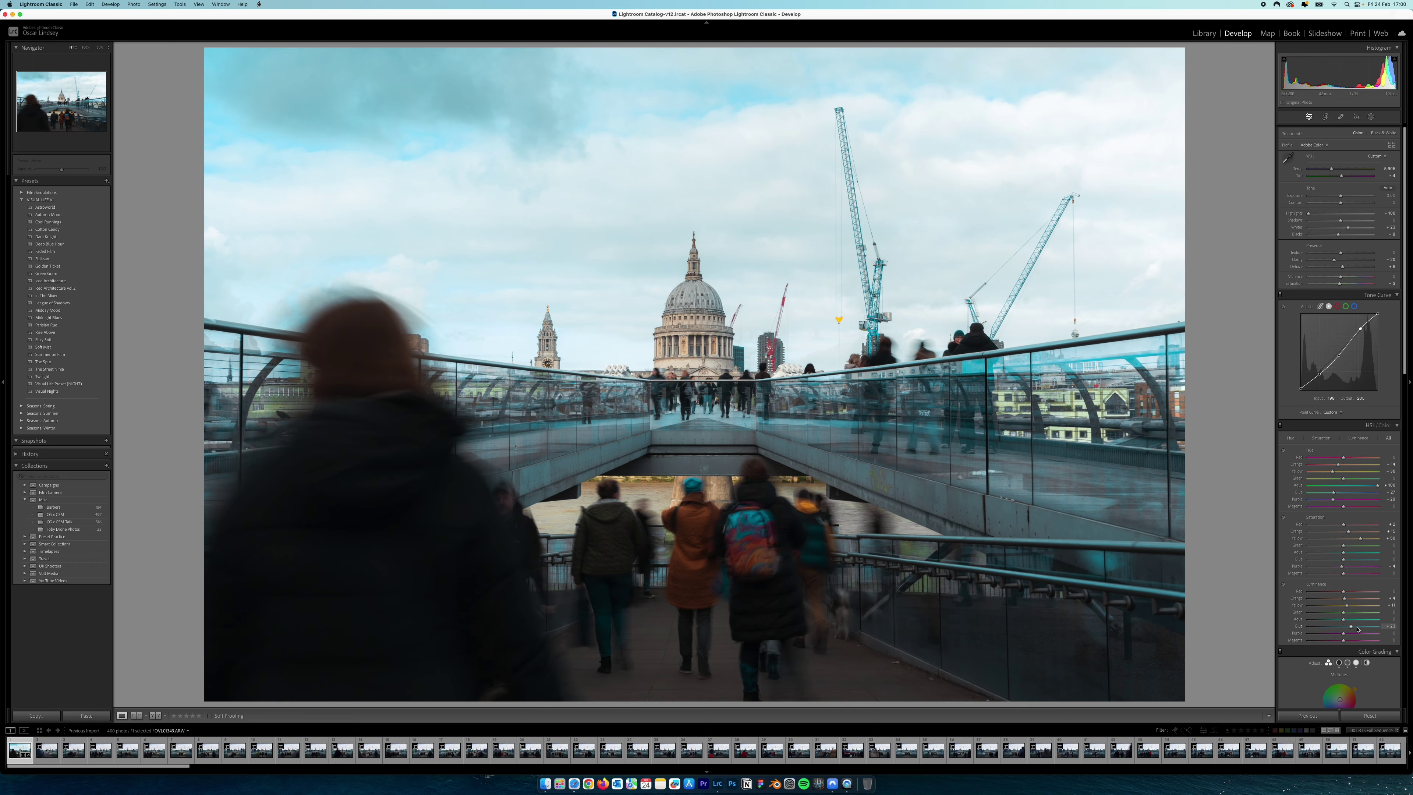
pyautogui.moveTo(1349, 633); pyautogui.dragTo(1353, 635)
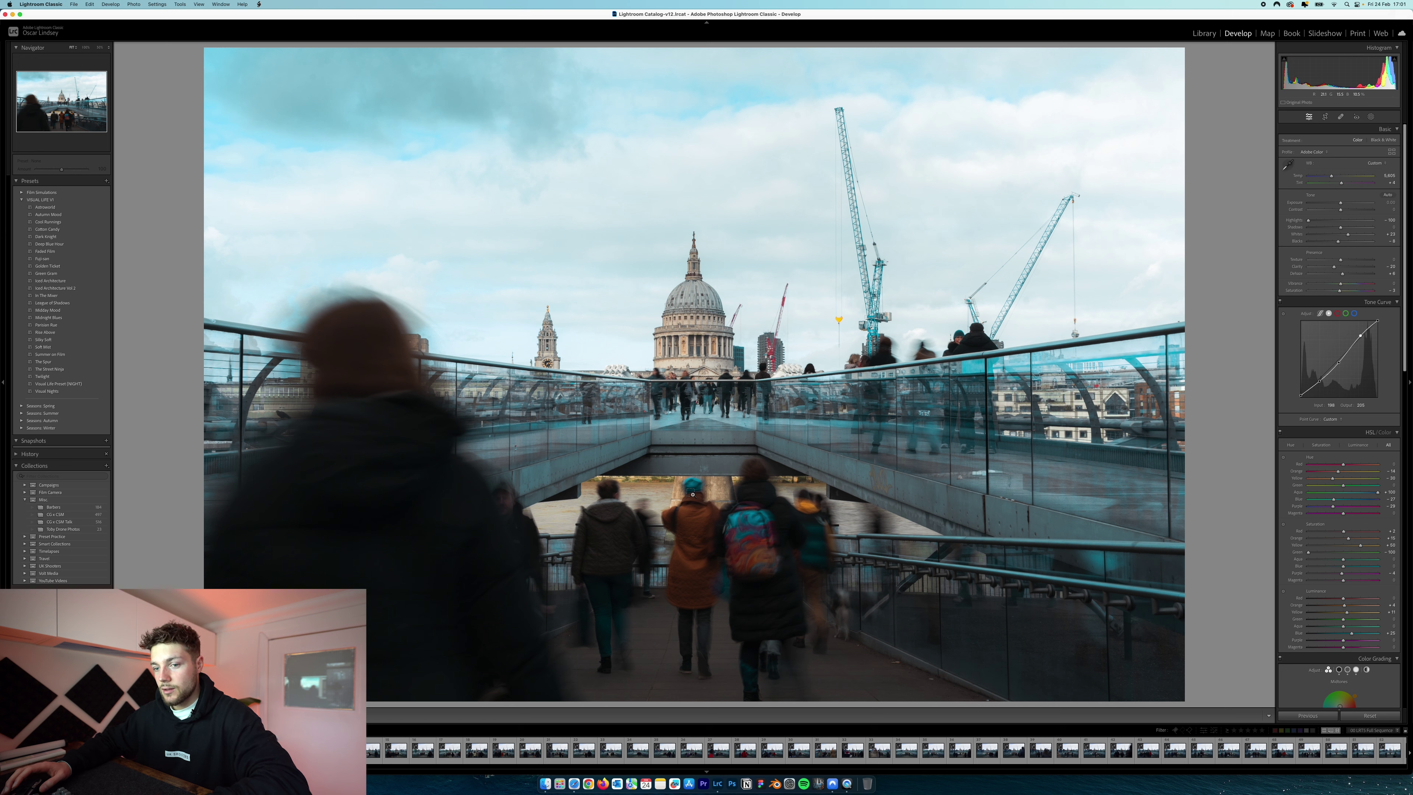
# Step: Select every frame of the timelapse with Cmd+A
pyautogui.press('super+a')
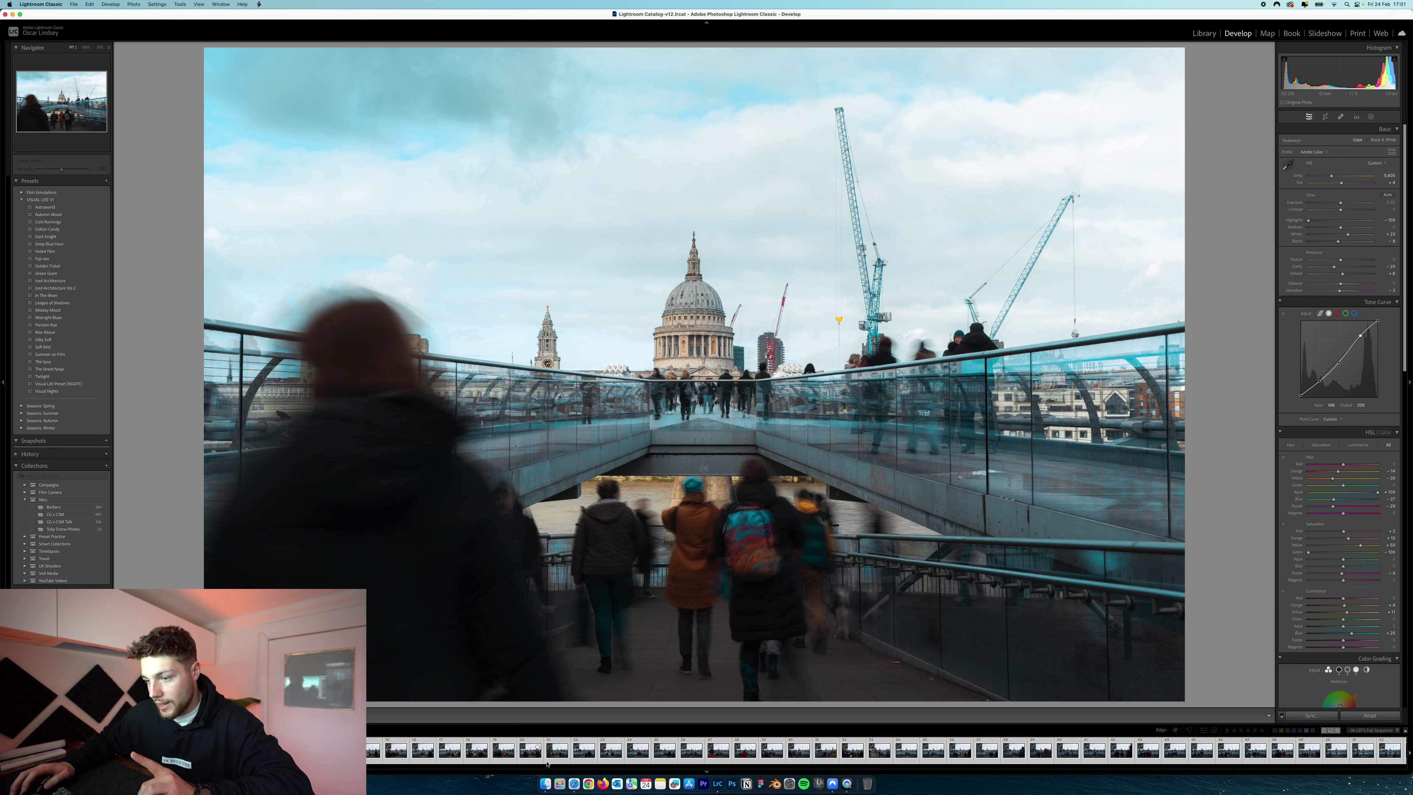
pyautogui.scroll(-5, 546, 764)
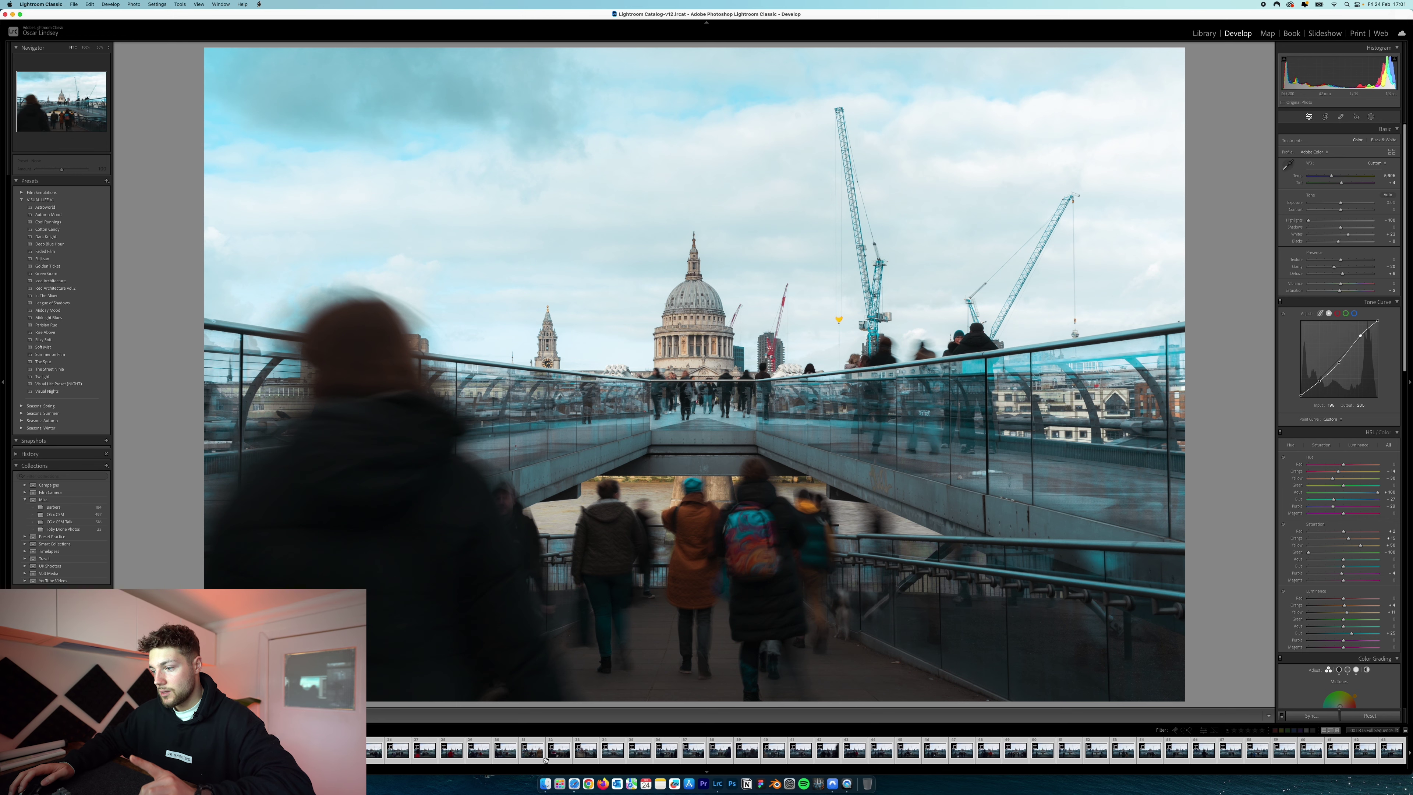
pyautogui.scroll(5, 545, 760)
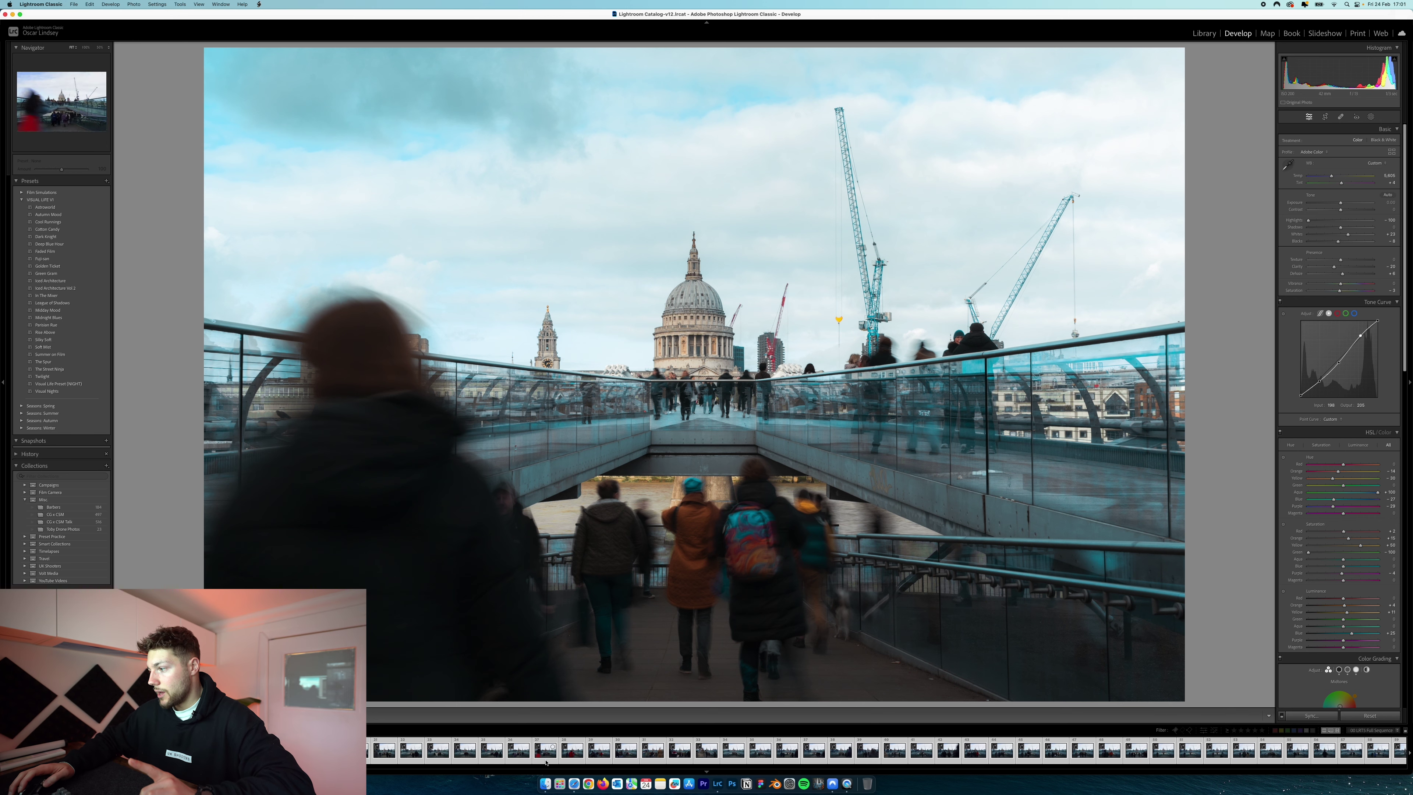
# Step: Synchronize all settings (Check All) from the first frame to the selected frames
pyautogui.click(1316, 718)
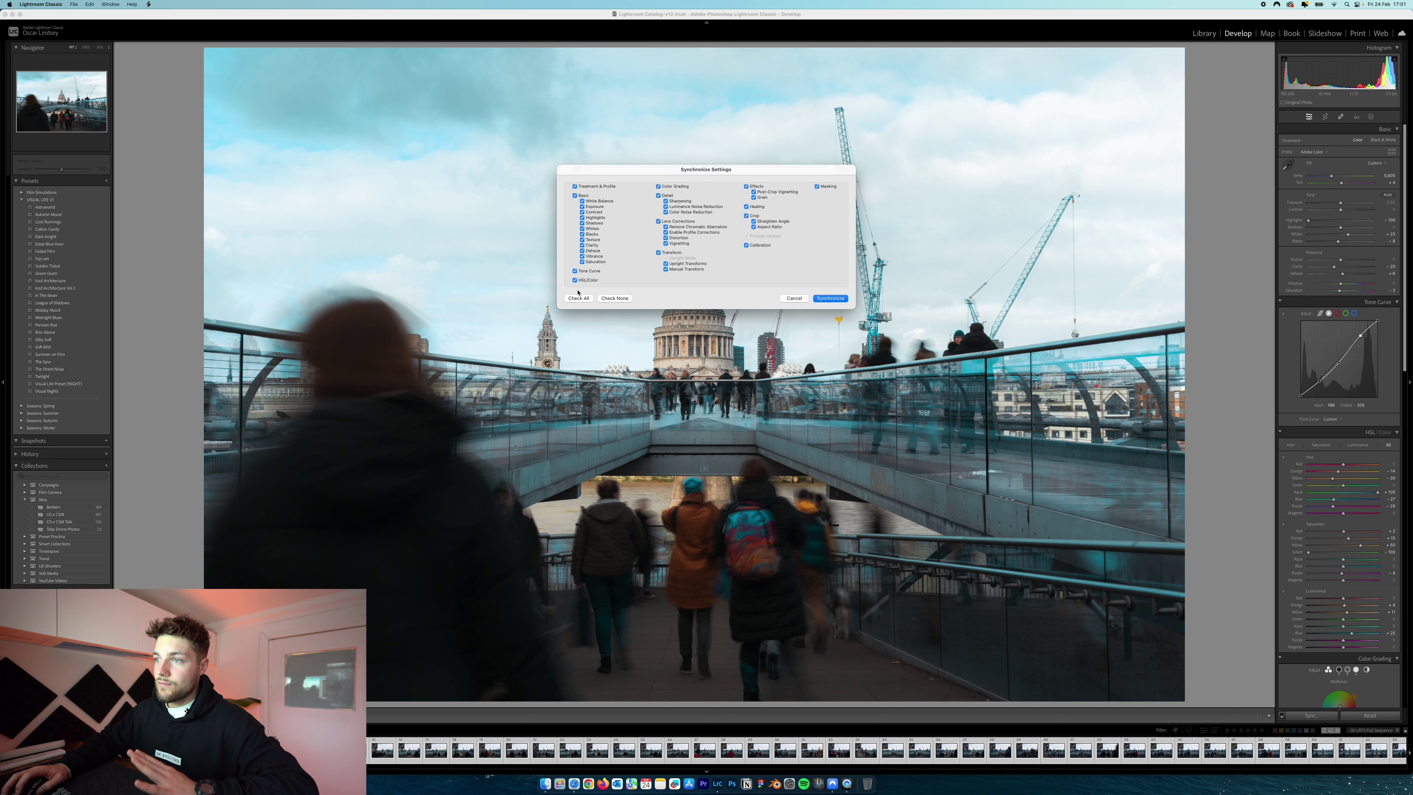
pyautogui.click(615, 299)
pyautogui.click(577, 298)
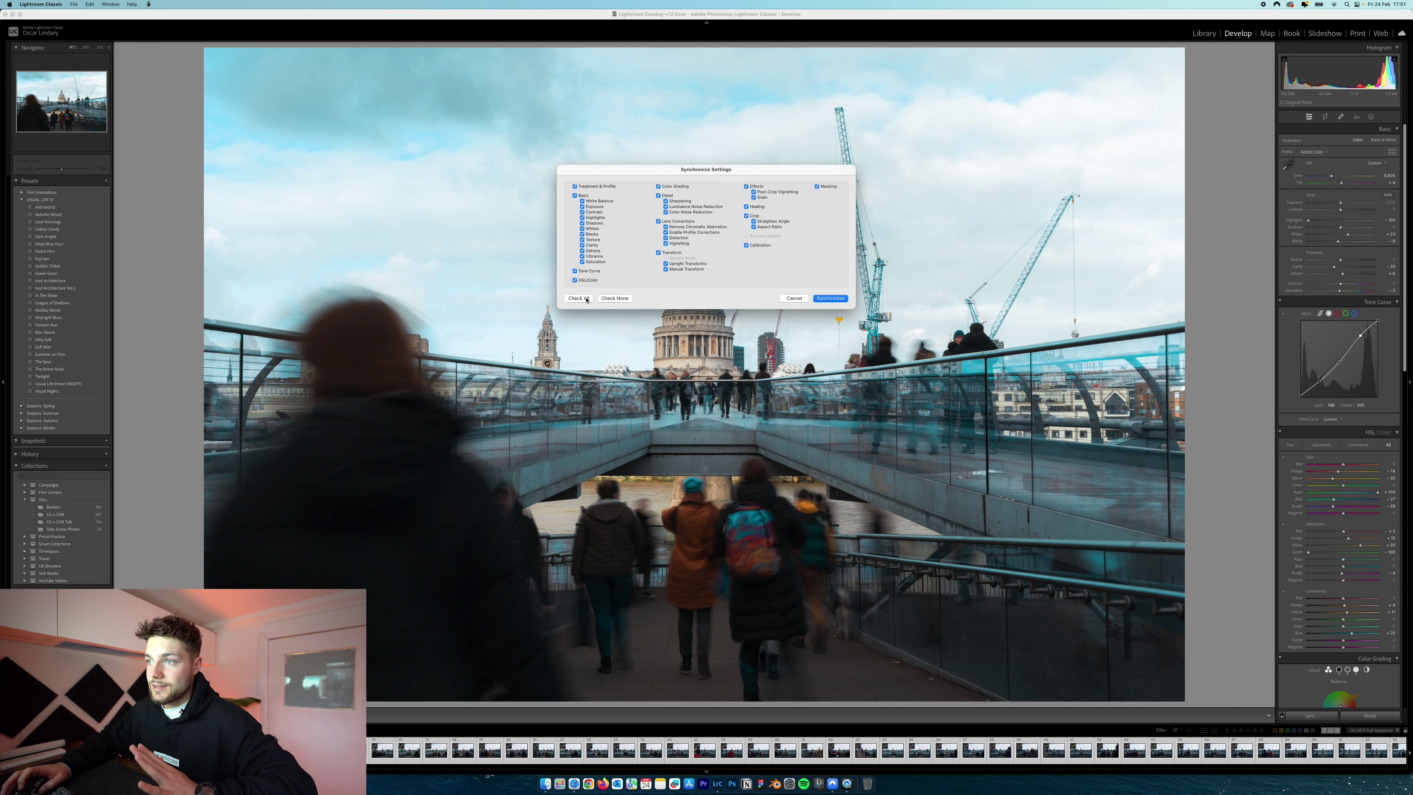
pyautogui.click(832, 298)
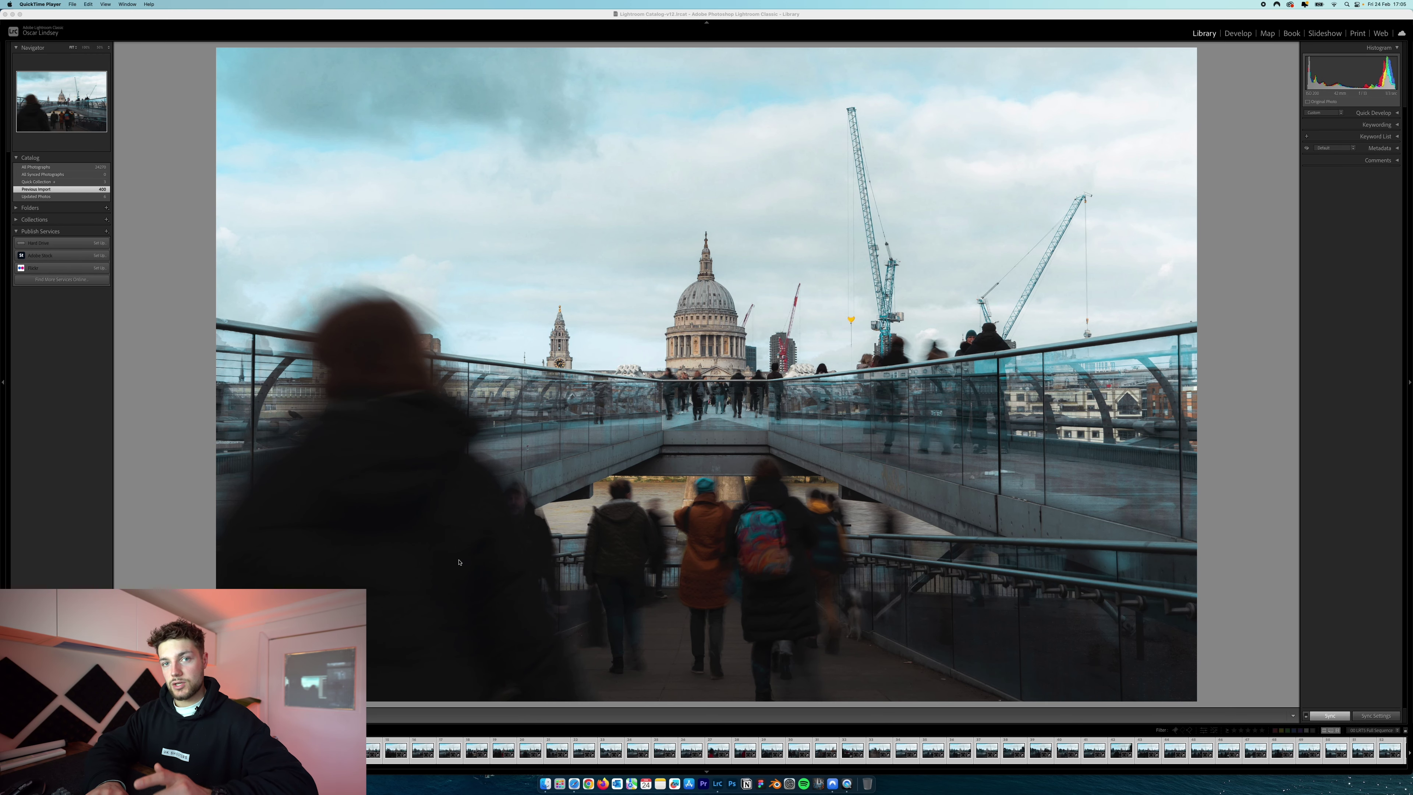
# Step: Export the frames into subfolder 'Timelapse St Paul Edts', named Custom Name - Sequence
pyautogui.click(1107, 609)
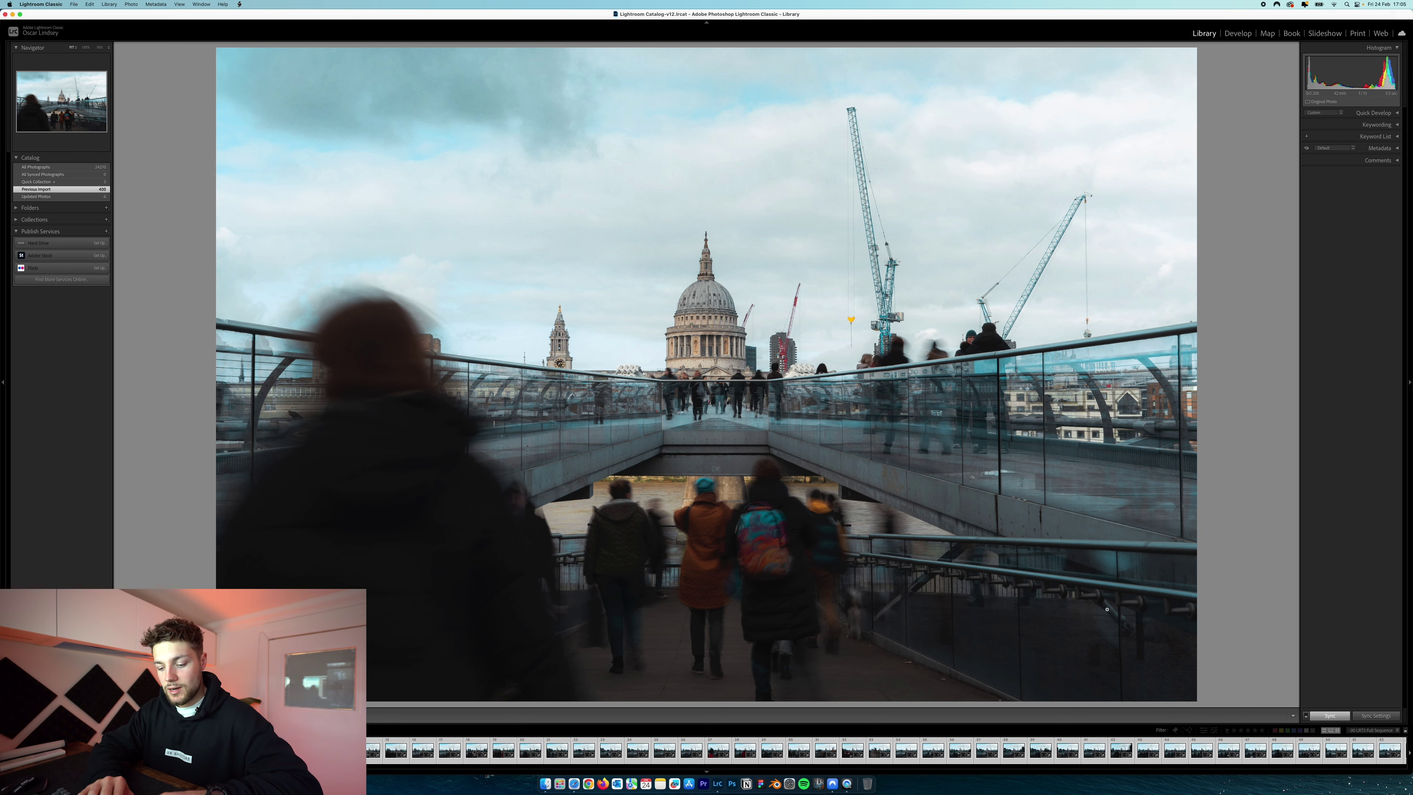
pyautogui.press('super+shift+e')
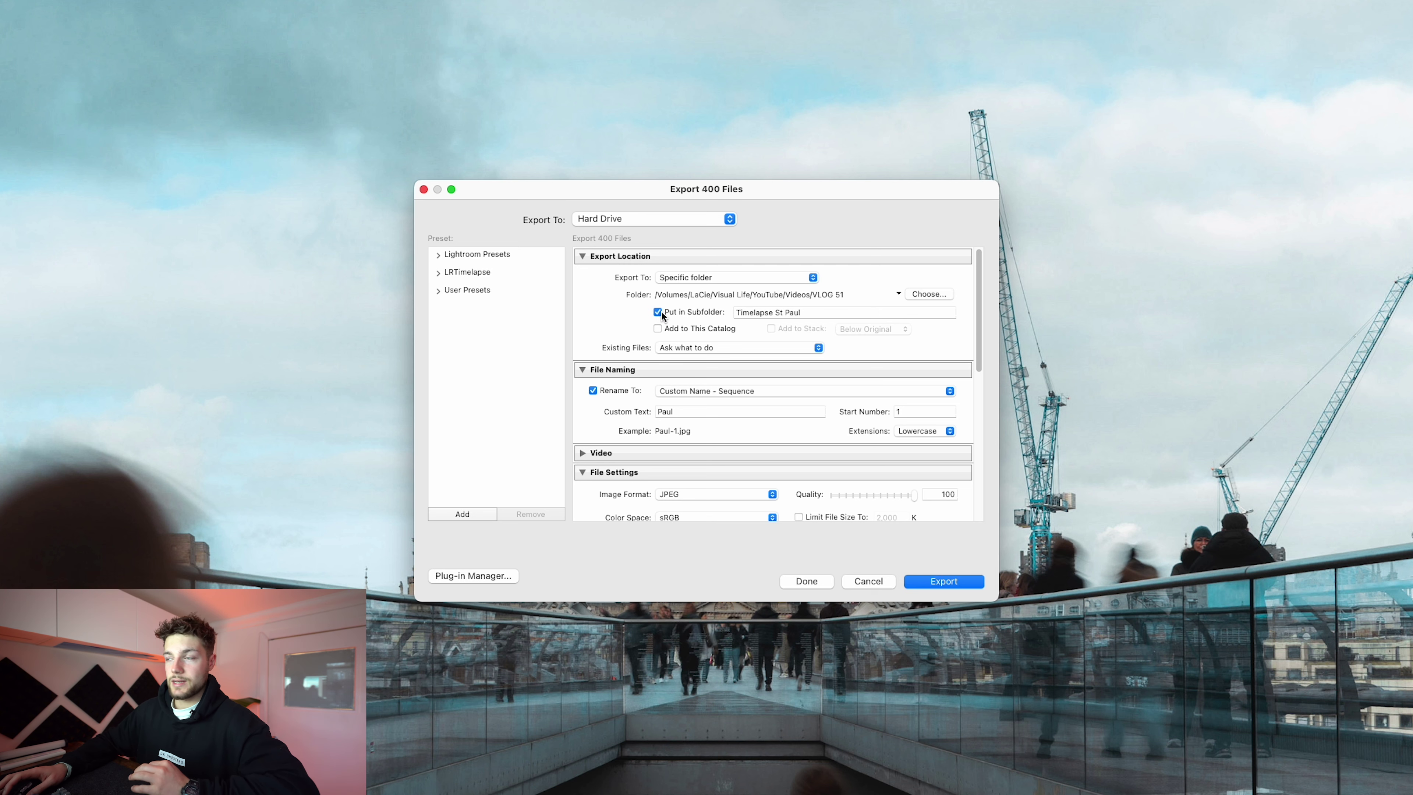
pyautogui.click(811, 314)
pyautogui.press('Right')
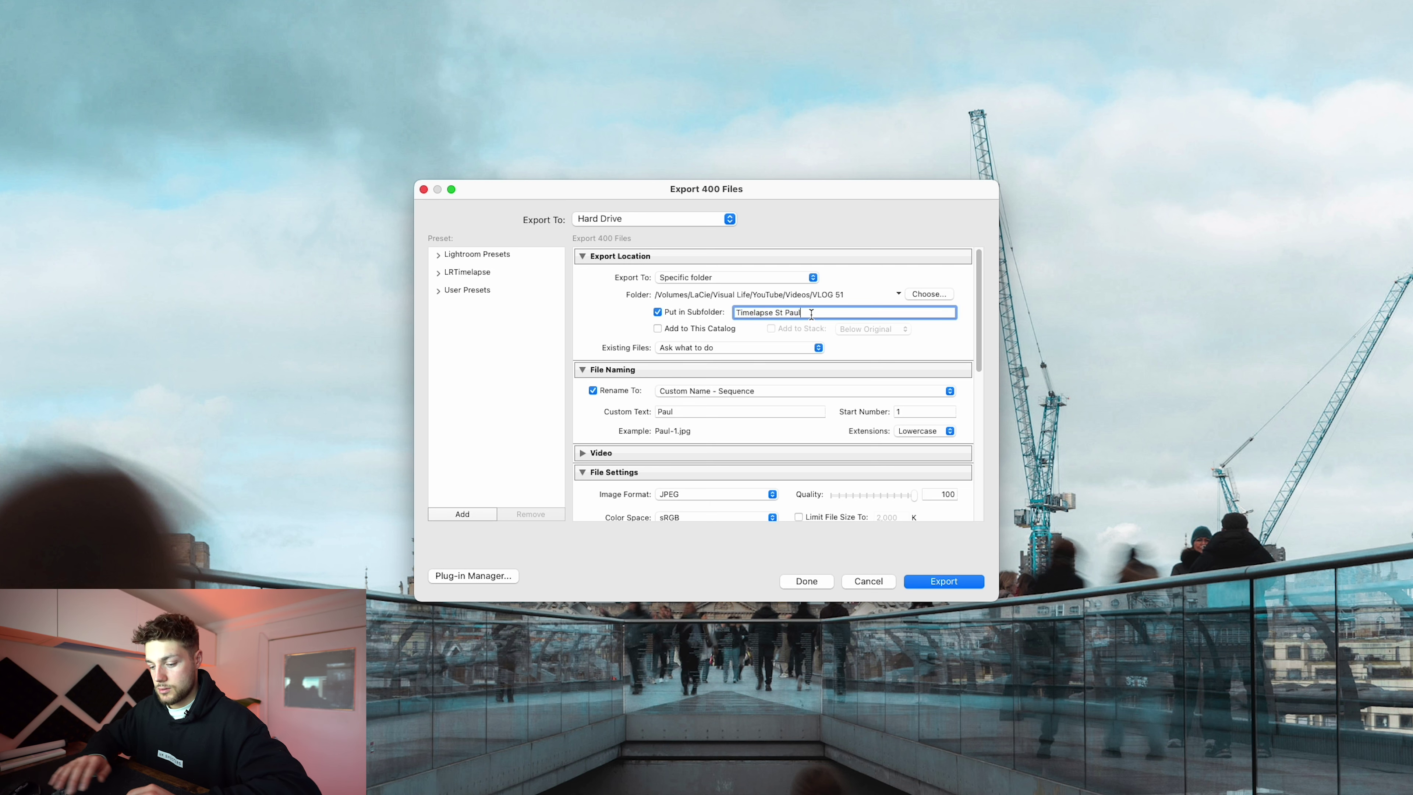
pyautogui.write('Edts')
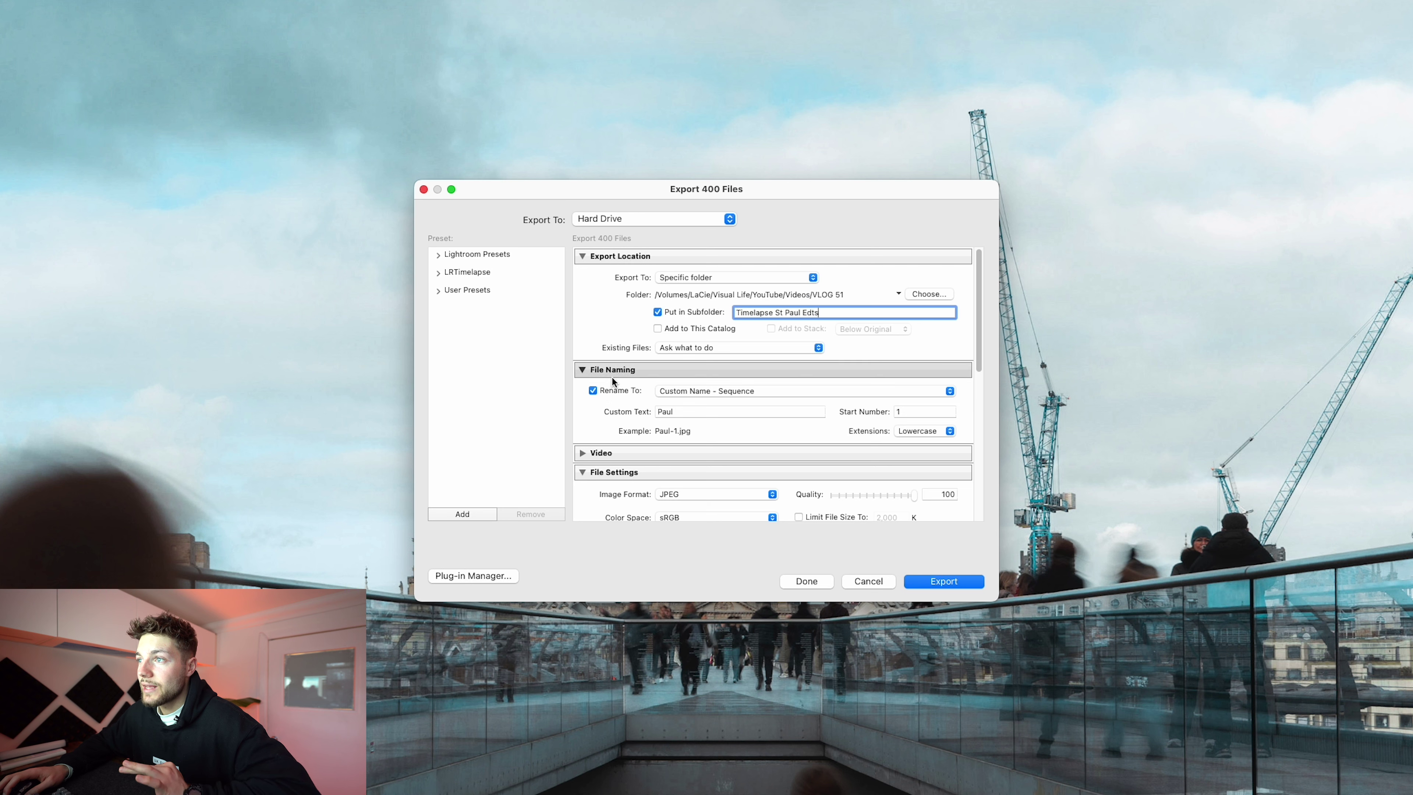
pyautogui.click(682, 392)
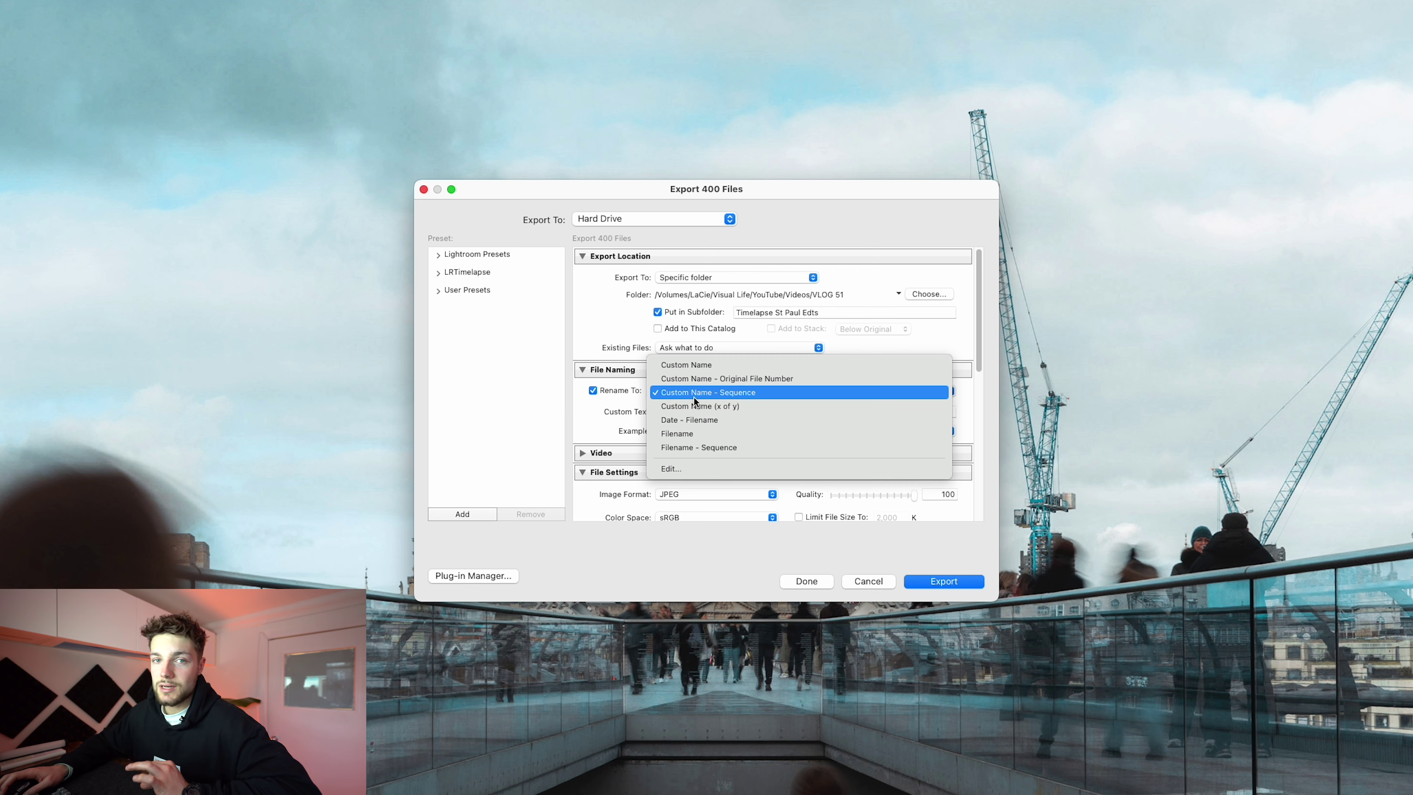
pyautogui.click(694, 395)
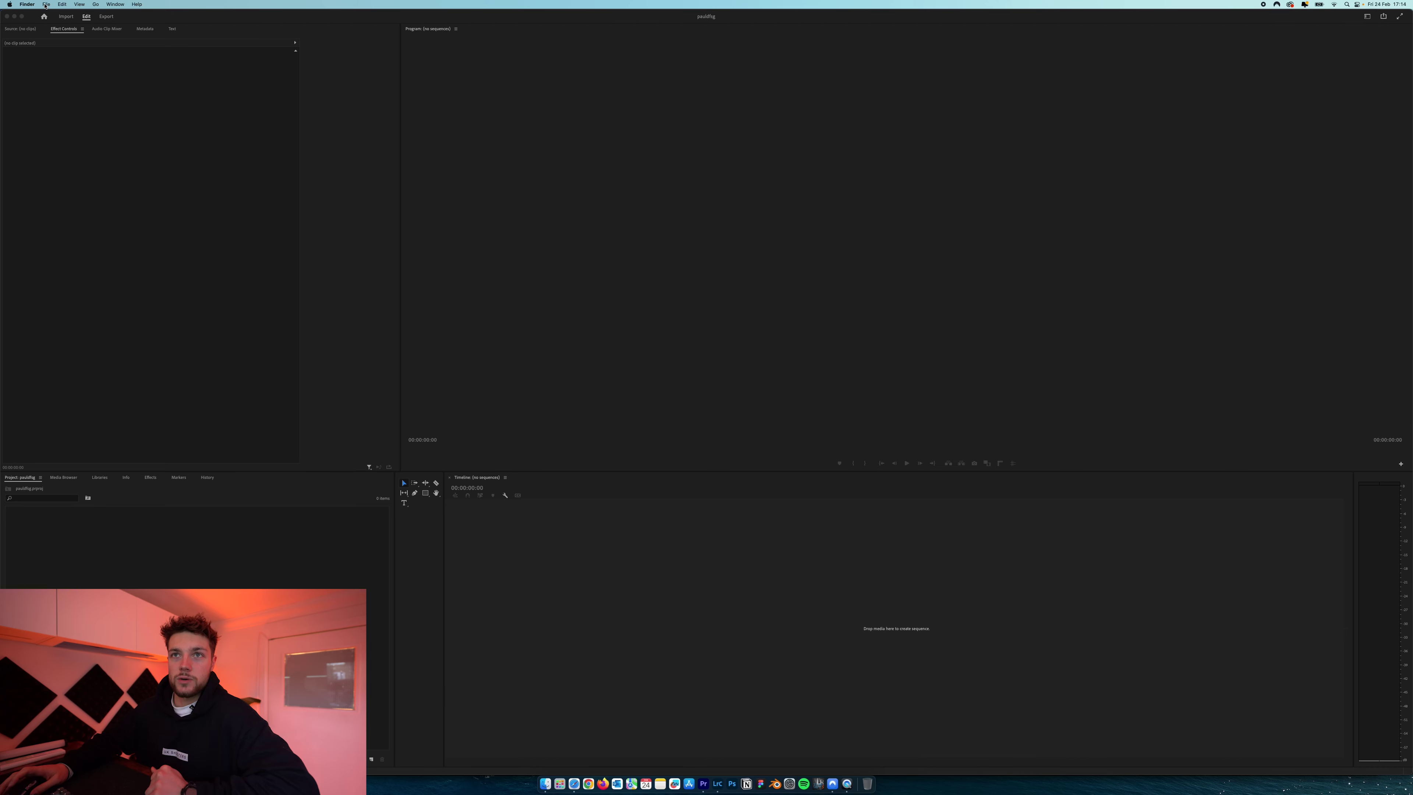
# Step: Import Paul-1.jpg from Timelapse St Paul Edts as an Image Sequence clip
pyautogui.click(46, 5)
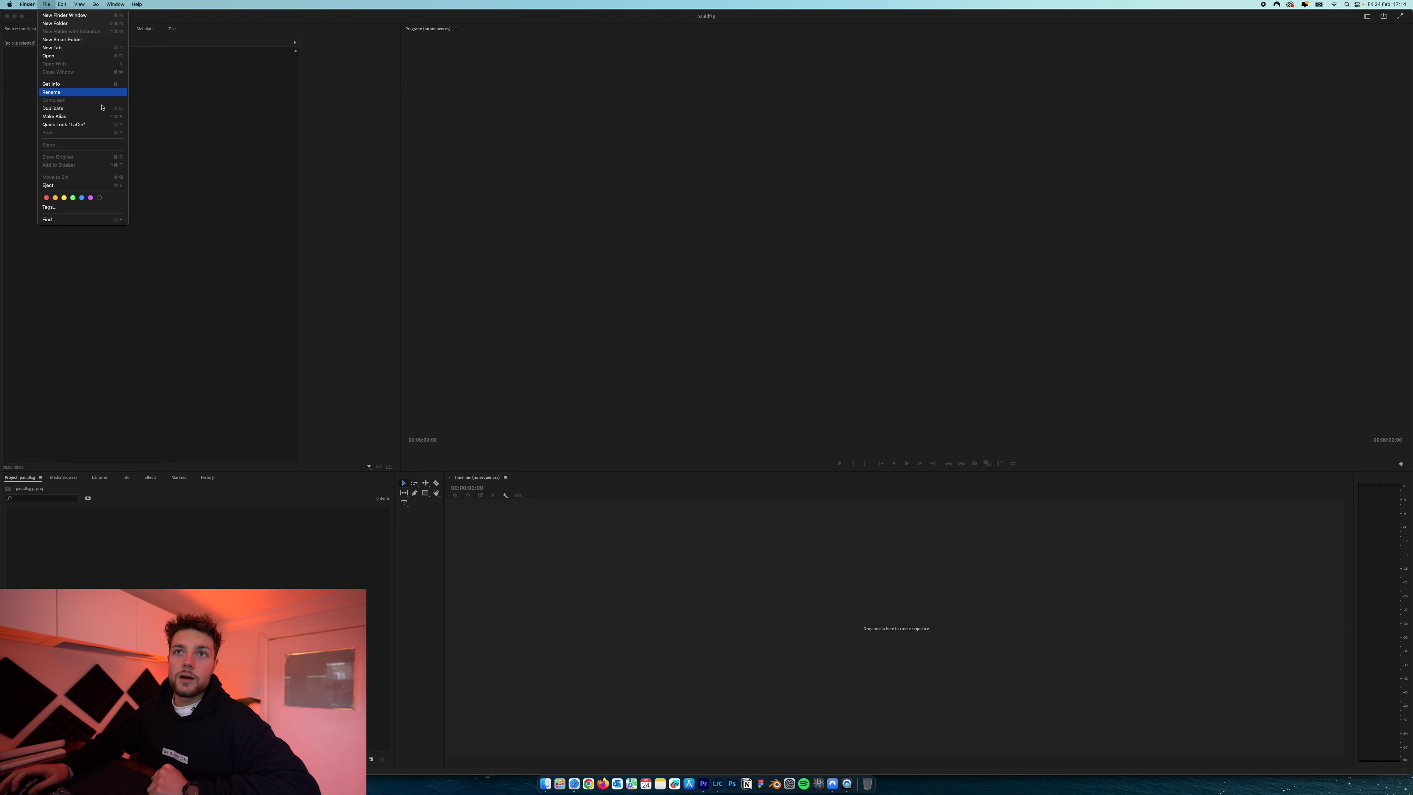
pyautogui.click(192, 171)
pyautogui.click(62, 4)
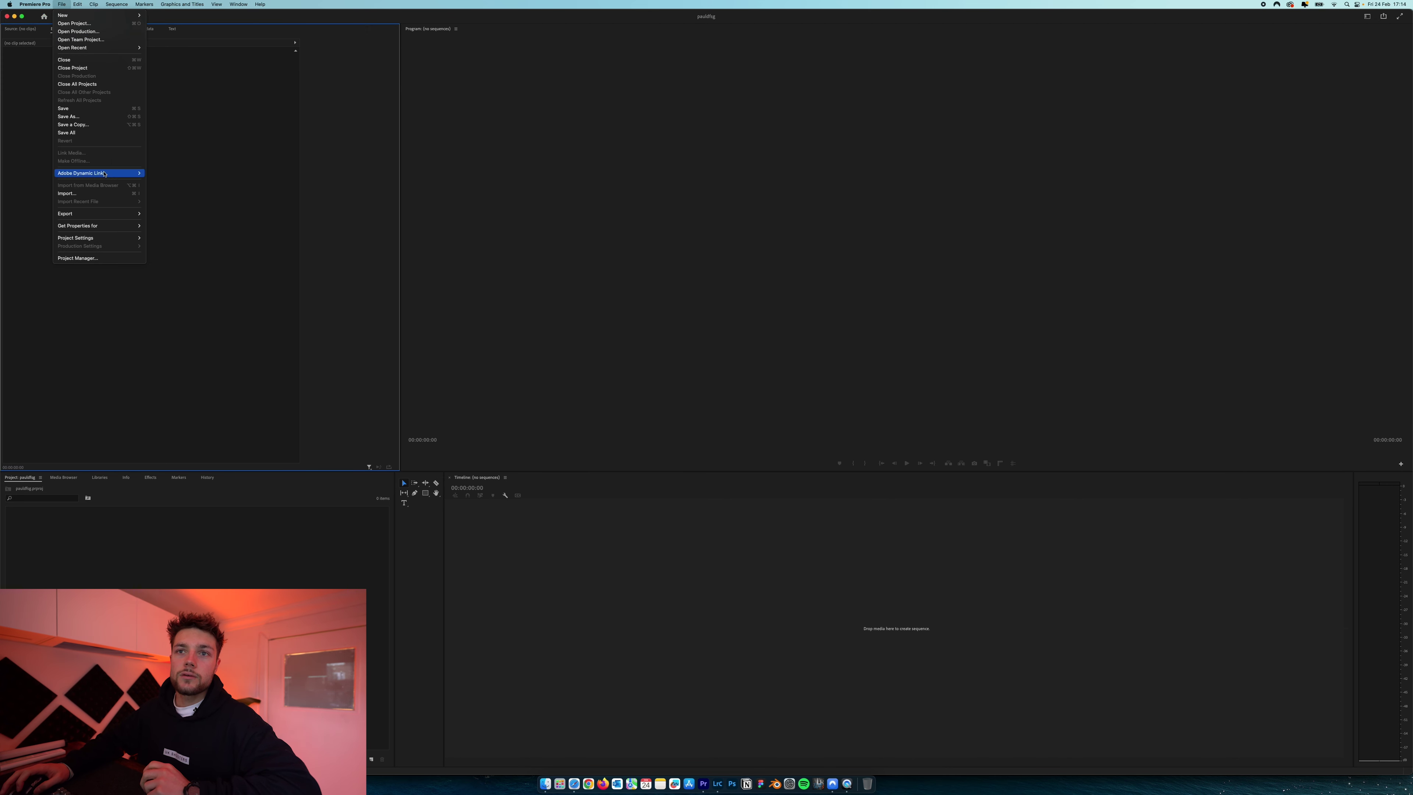
pyautogui.click(109, 195)
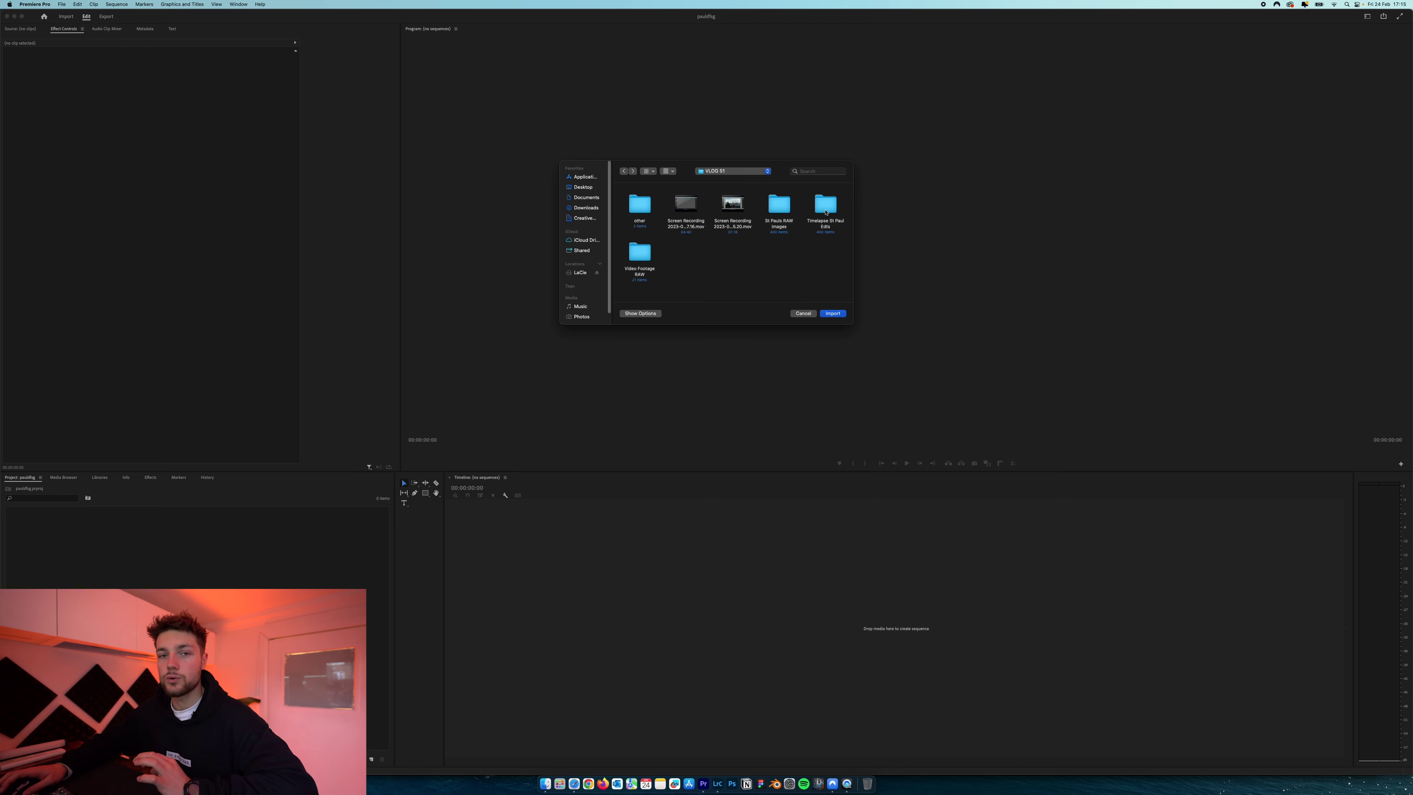
pyautogui.doubleClick(826, 206)
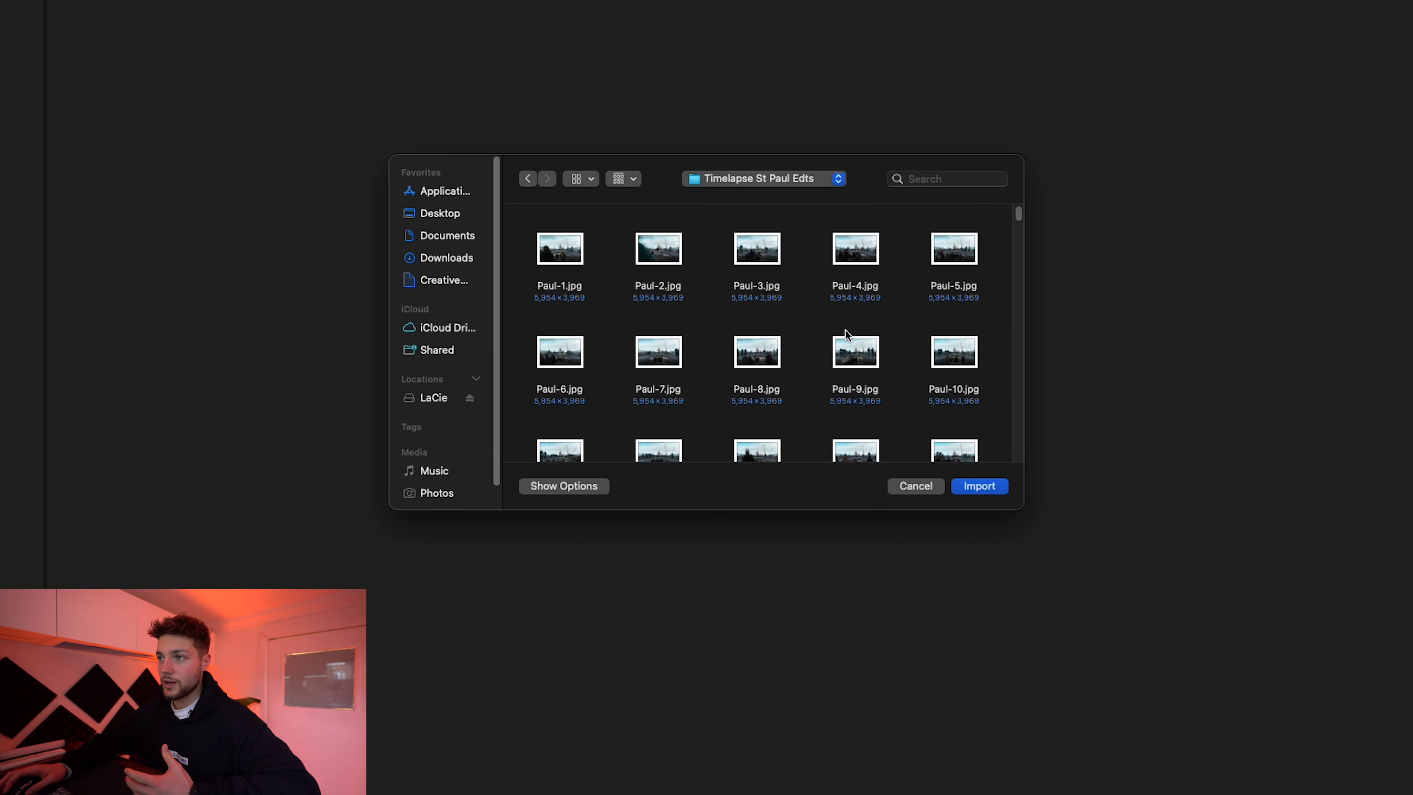
pyautogui.click(576, 254)
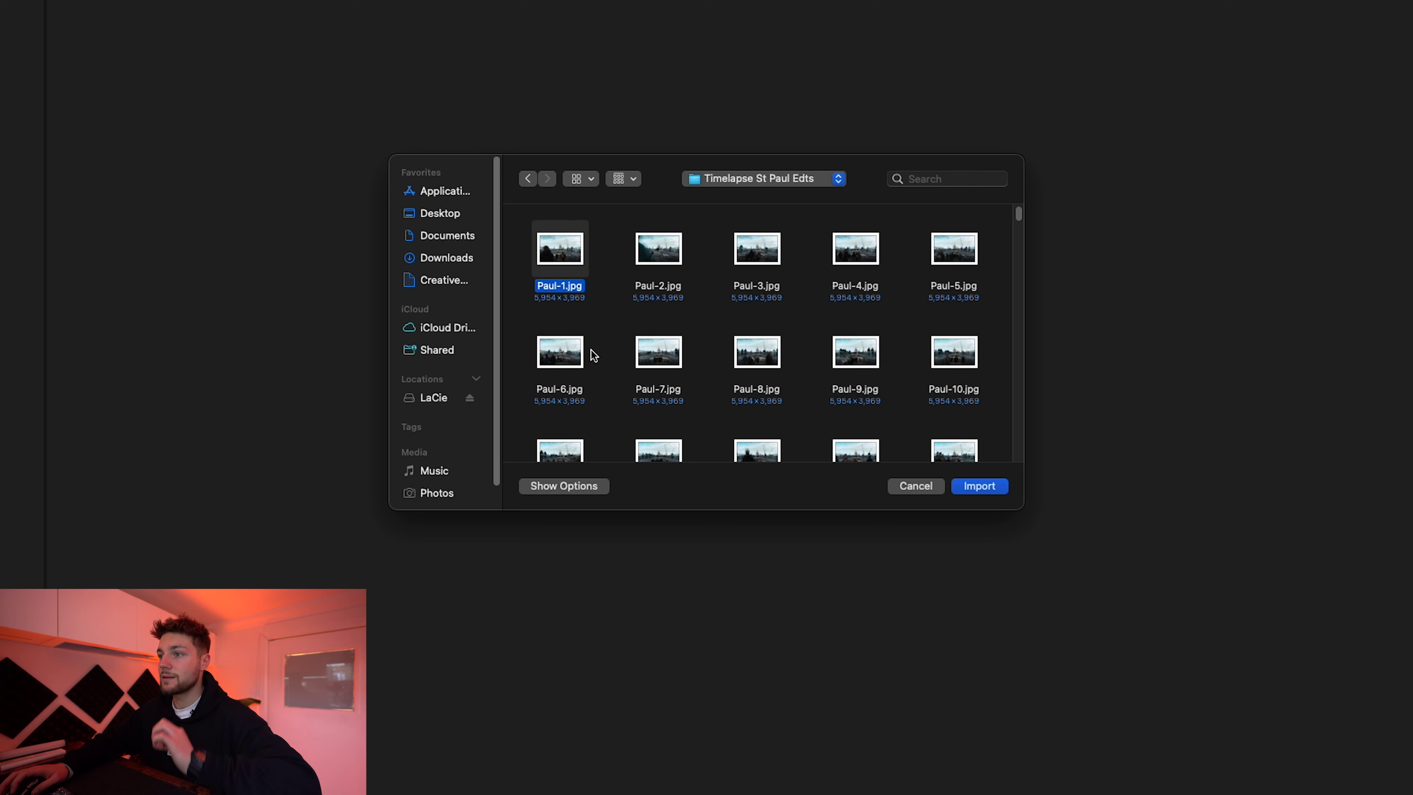
pyautogui.click(591, 488)
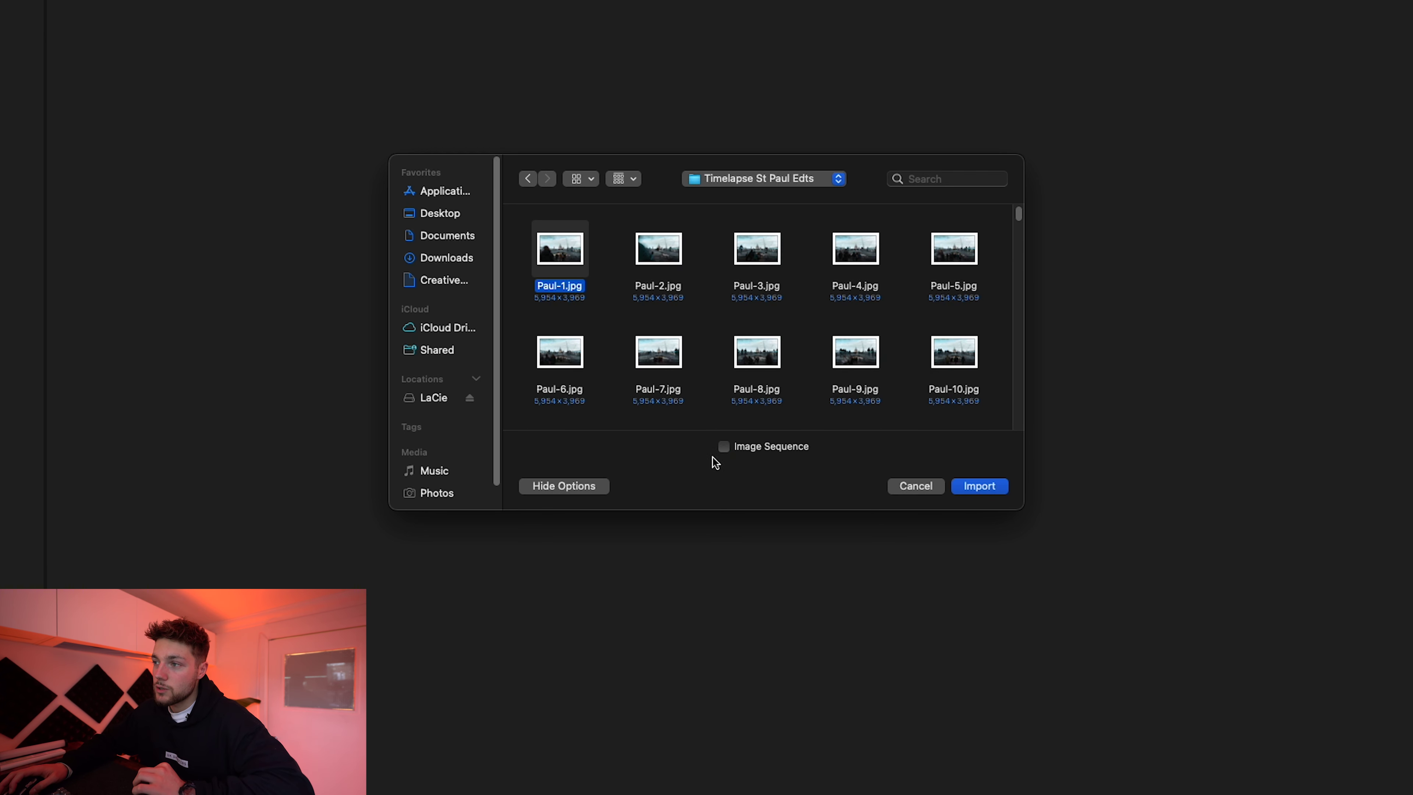
pyautogui.click(724, 447)
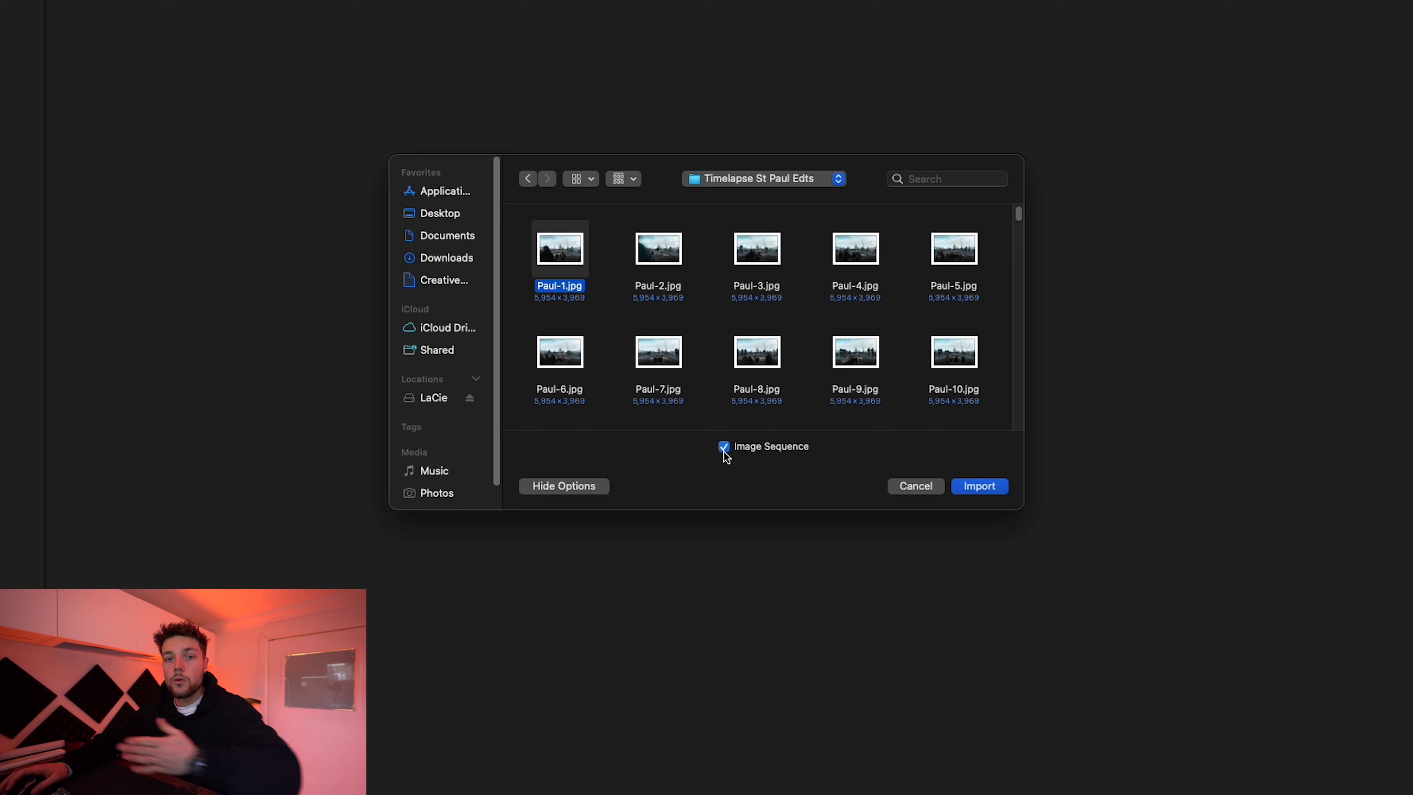
pyautogui.click(999, 489)
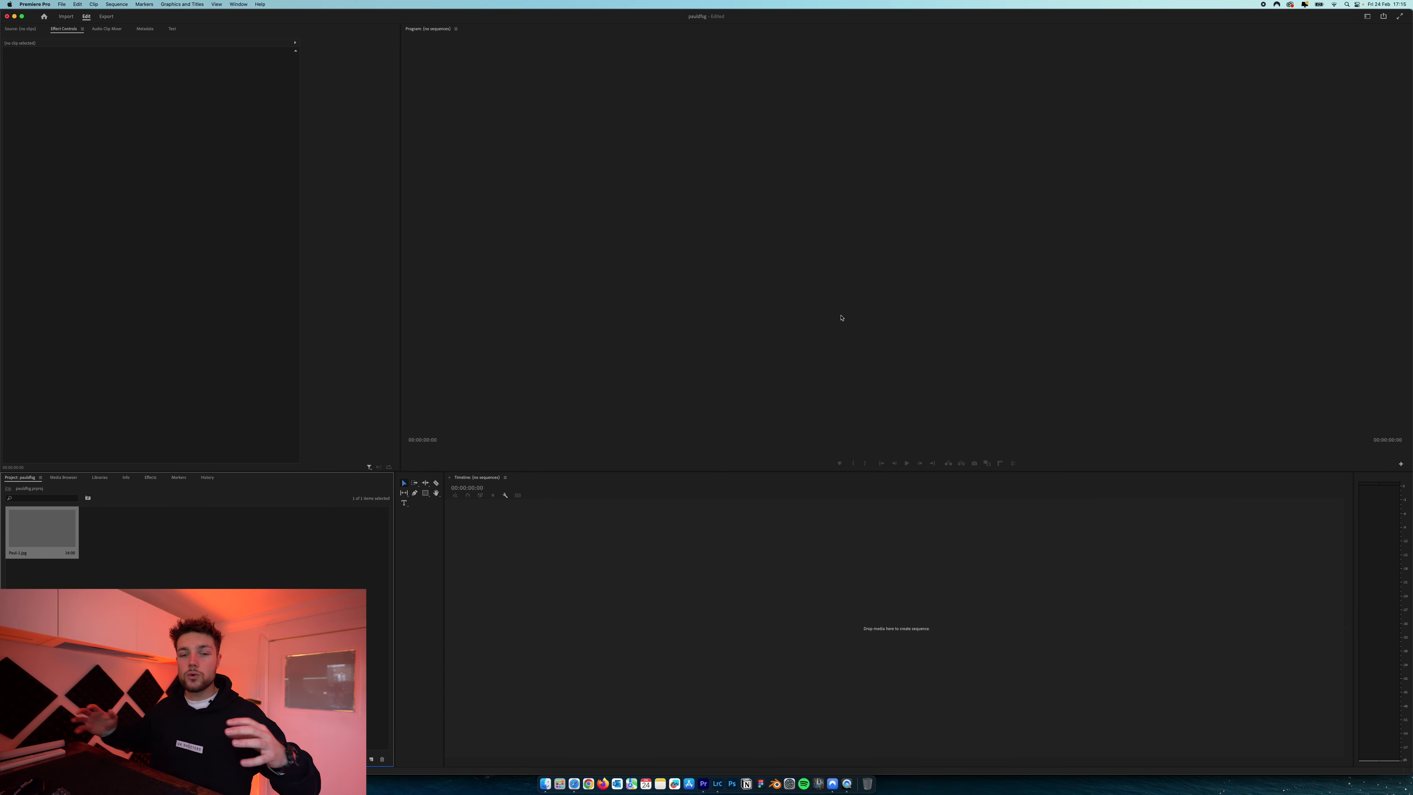
# Step: Preview the Paul-1.jpg clip in the Source monitor, then drag it onto the timeline as a new sequence
pyautogui.doubleClick(50, 532)
pyautogui.press('space')
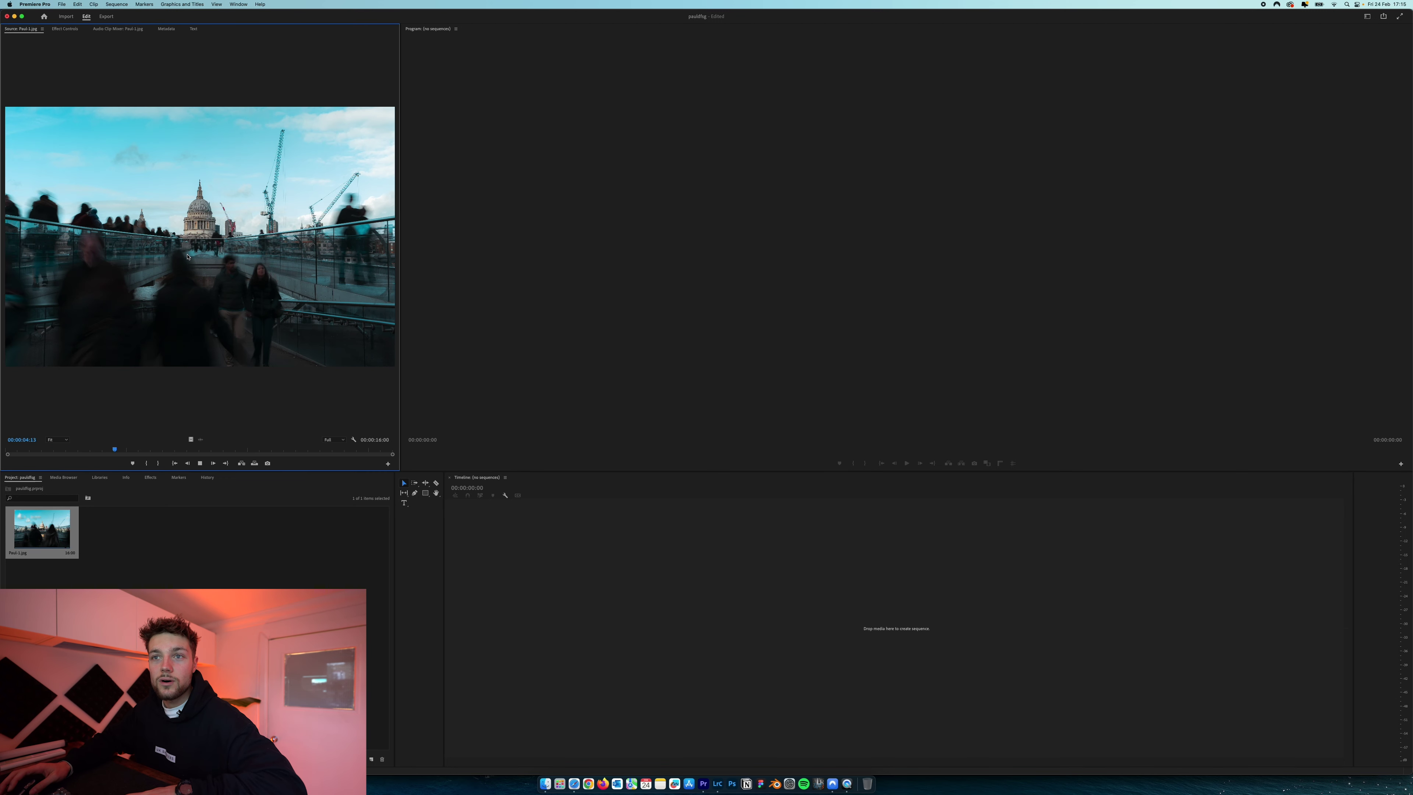
pyautogui.press('space')
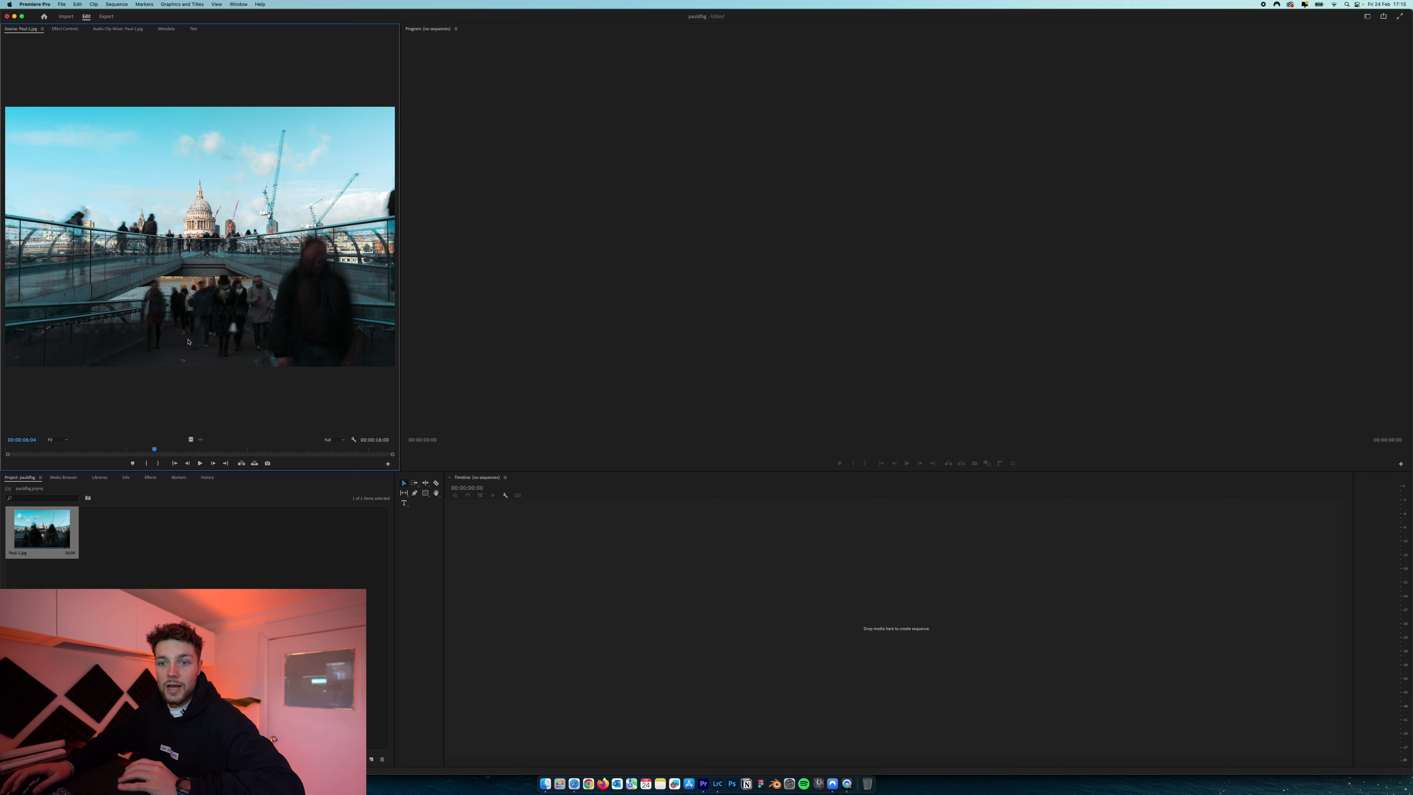
pyautogui.moveTo(41, 529); pyautogui.dragTo(568, 599)
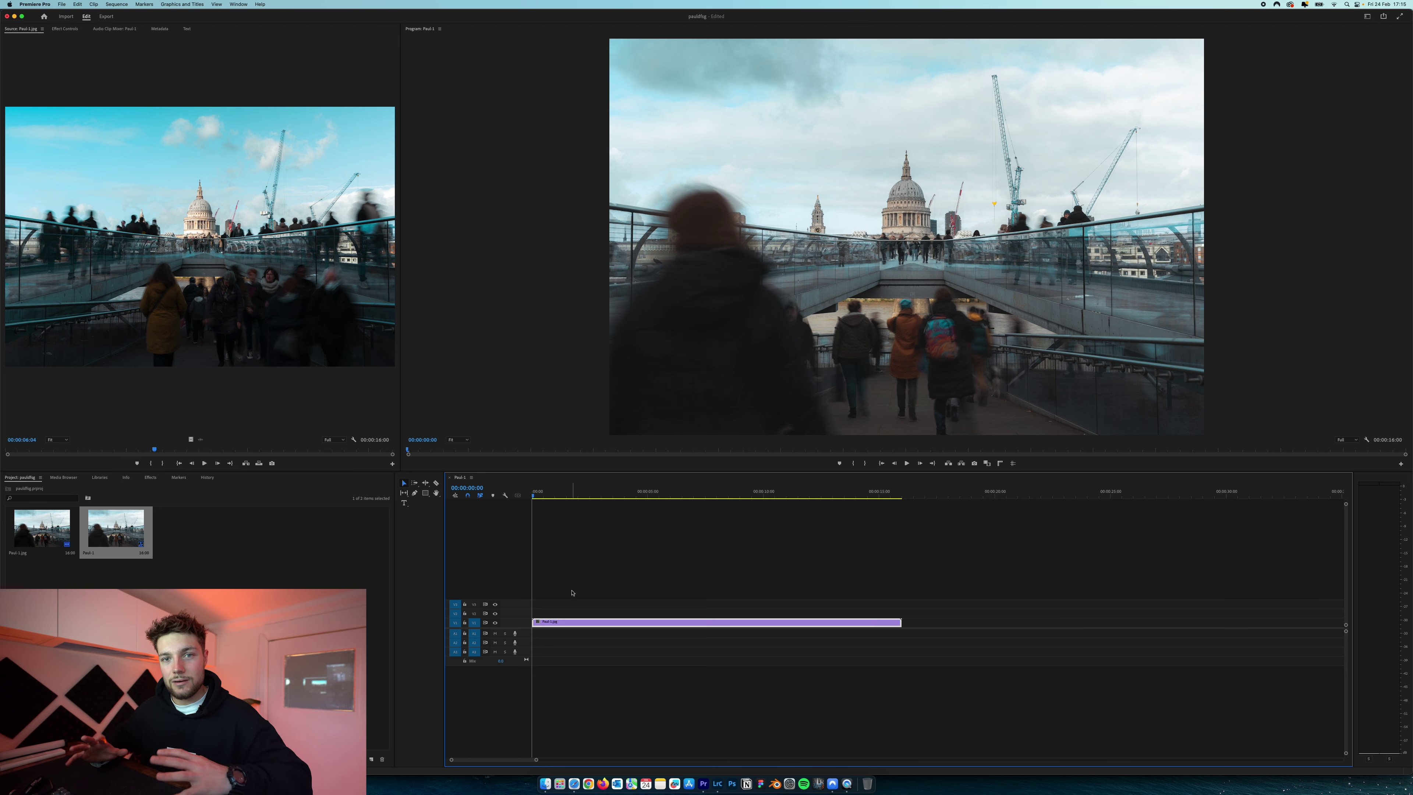
# Step: Search effects for 'warp' and apply Warp Stabilizer to the clip on V1
pyautogui.click(152, 479)
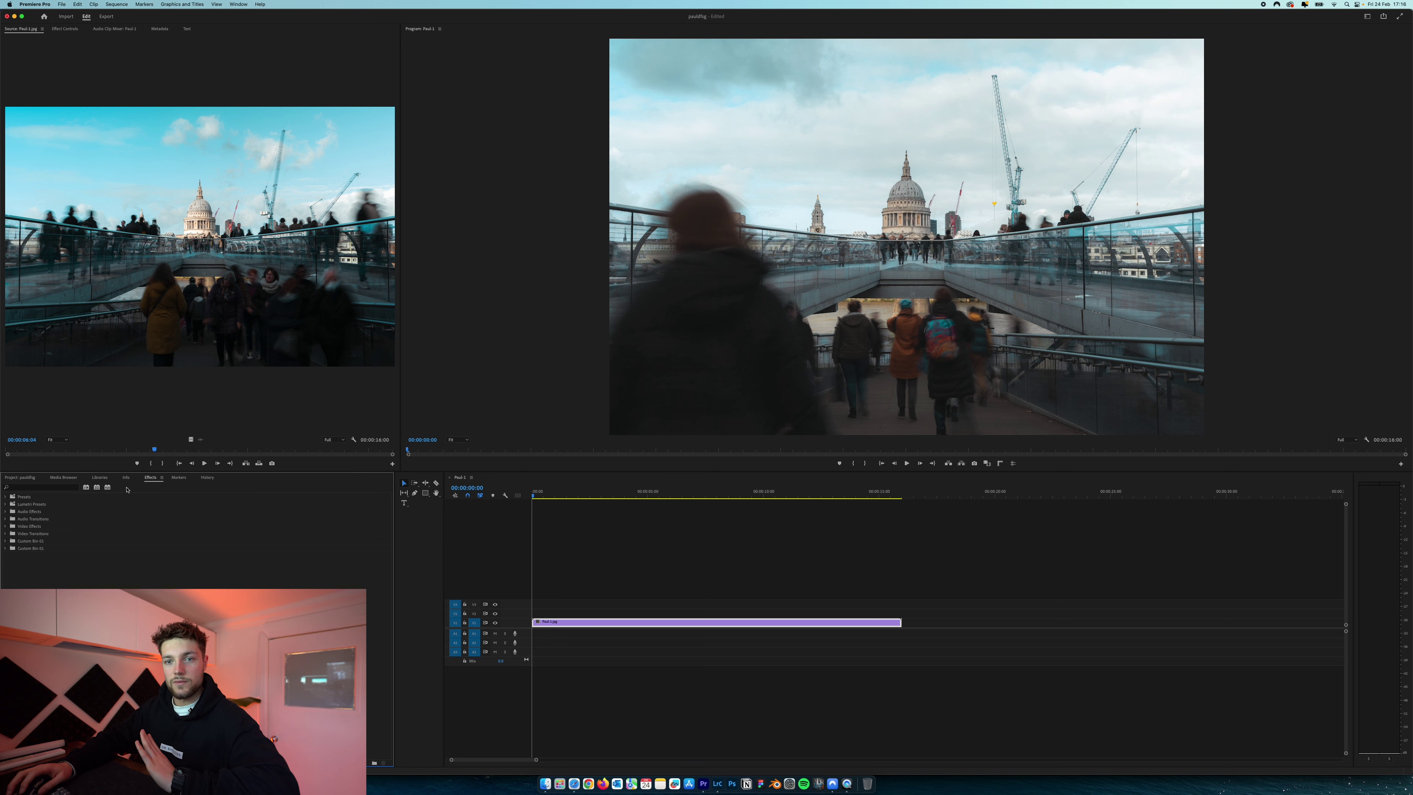
pyautogui.click(62, 488)
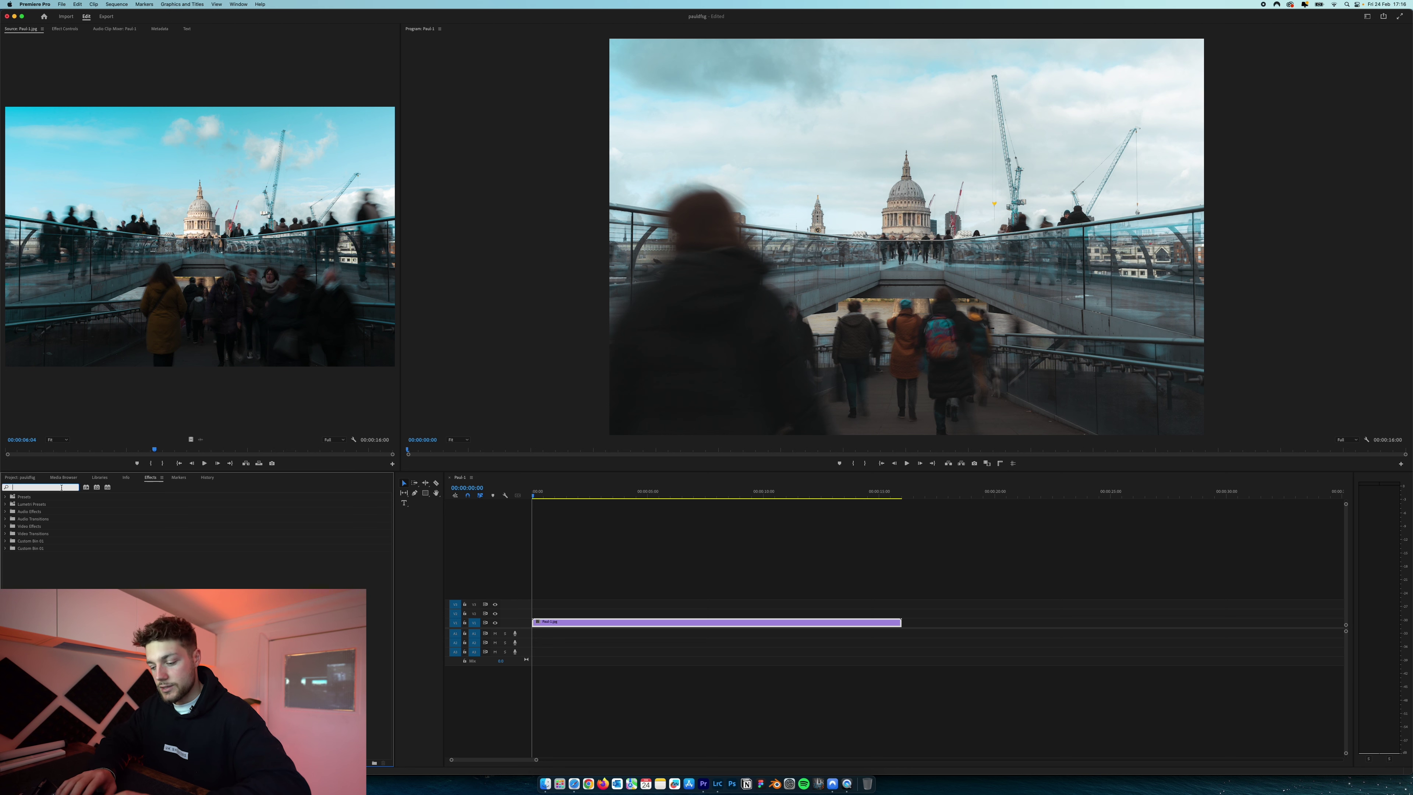
pyautogui.write('warp')
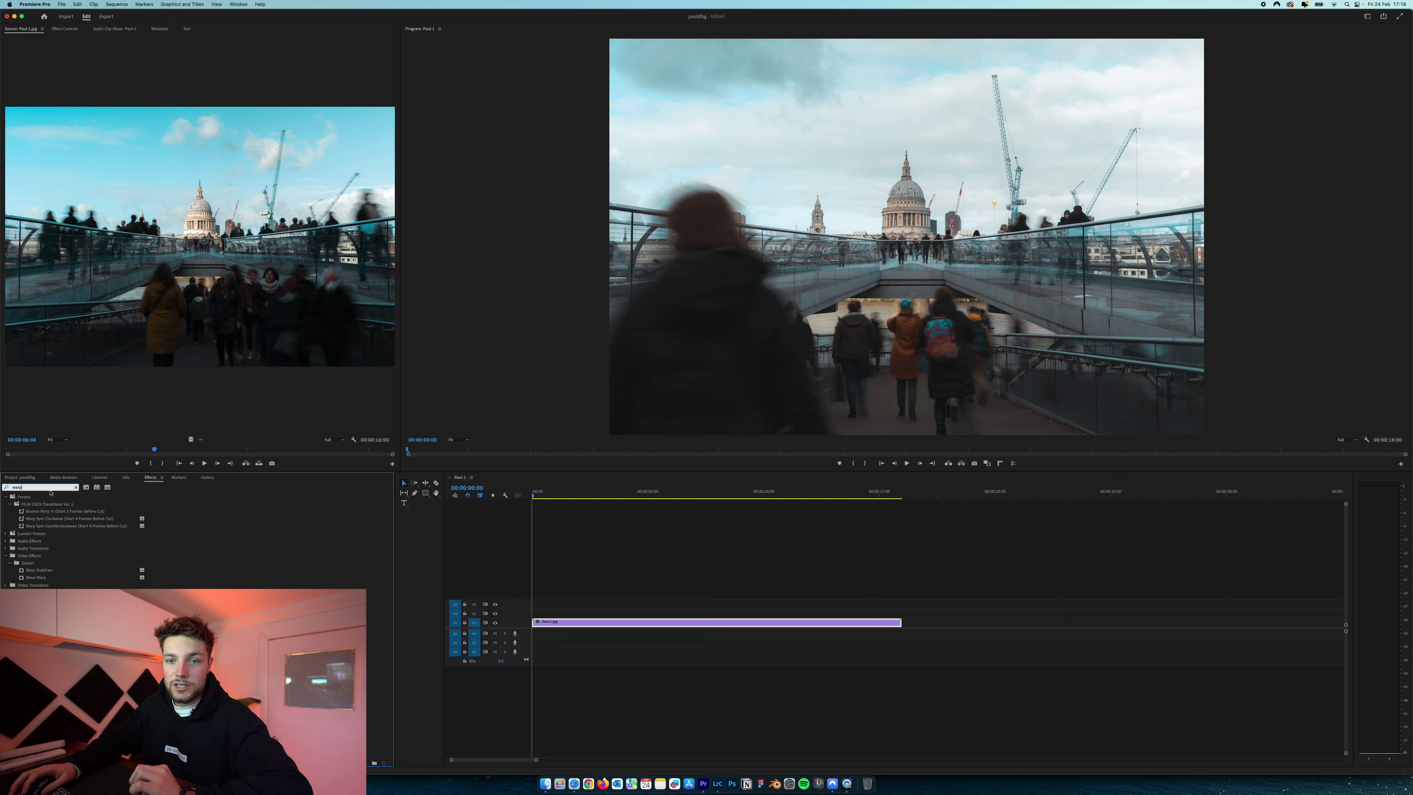
pyautogui.moveTo(33, 572); pyautogui.dragTo(568, 626)
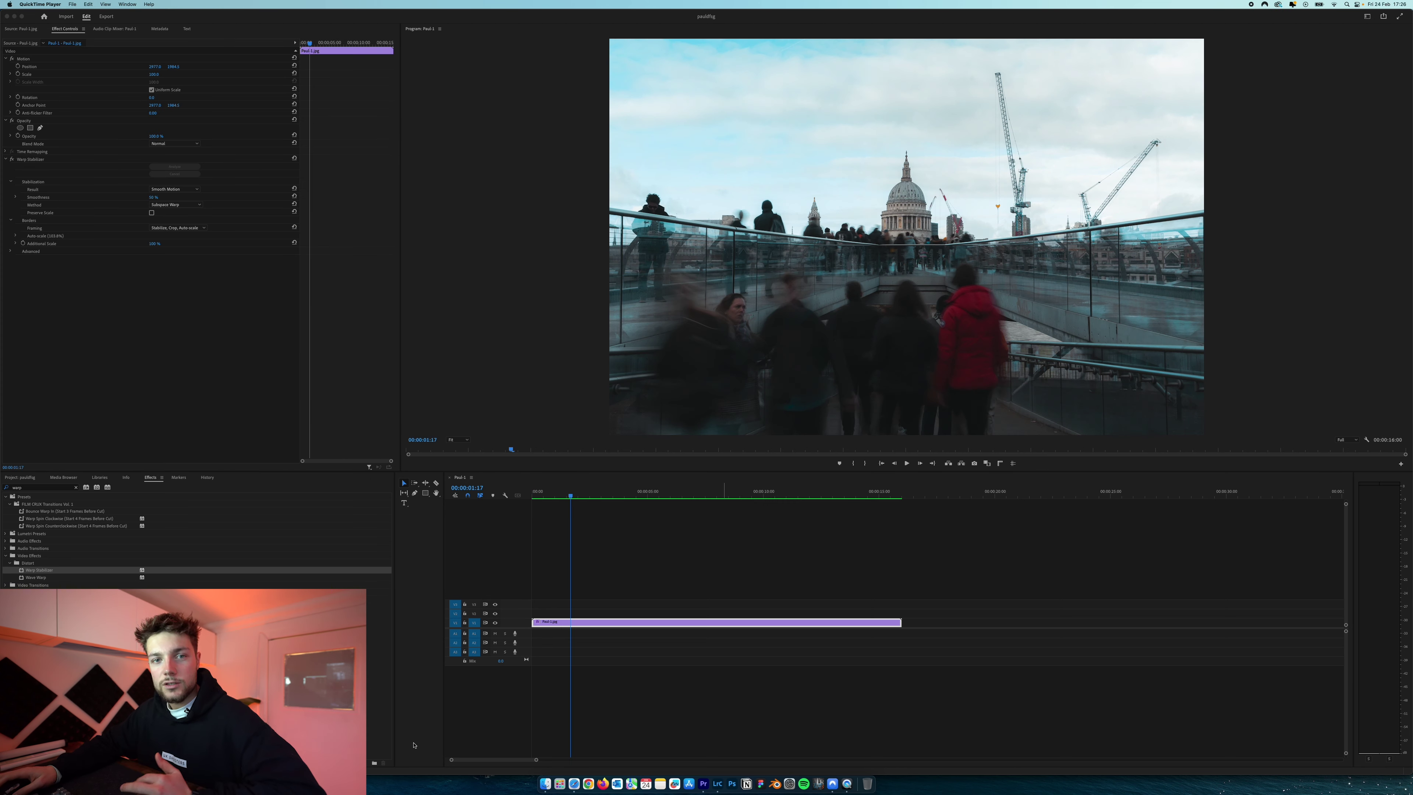
pyautogui.click(546, 496)
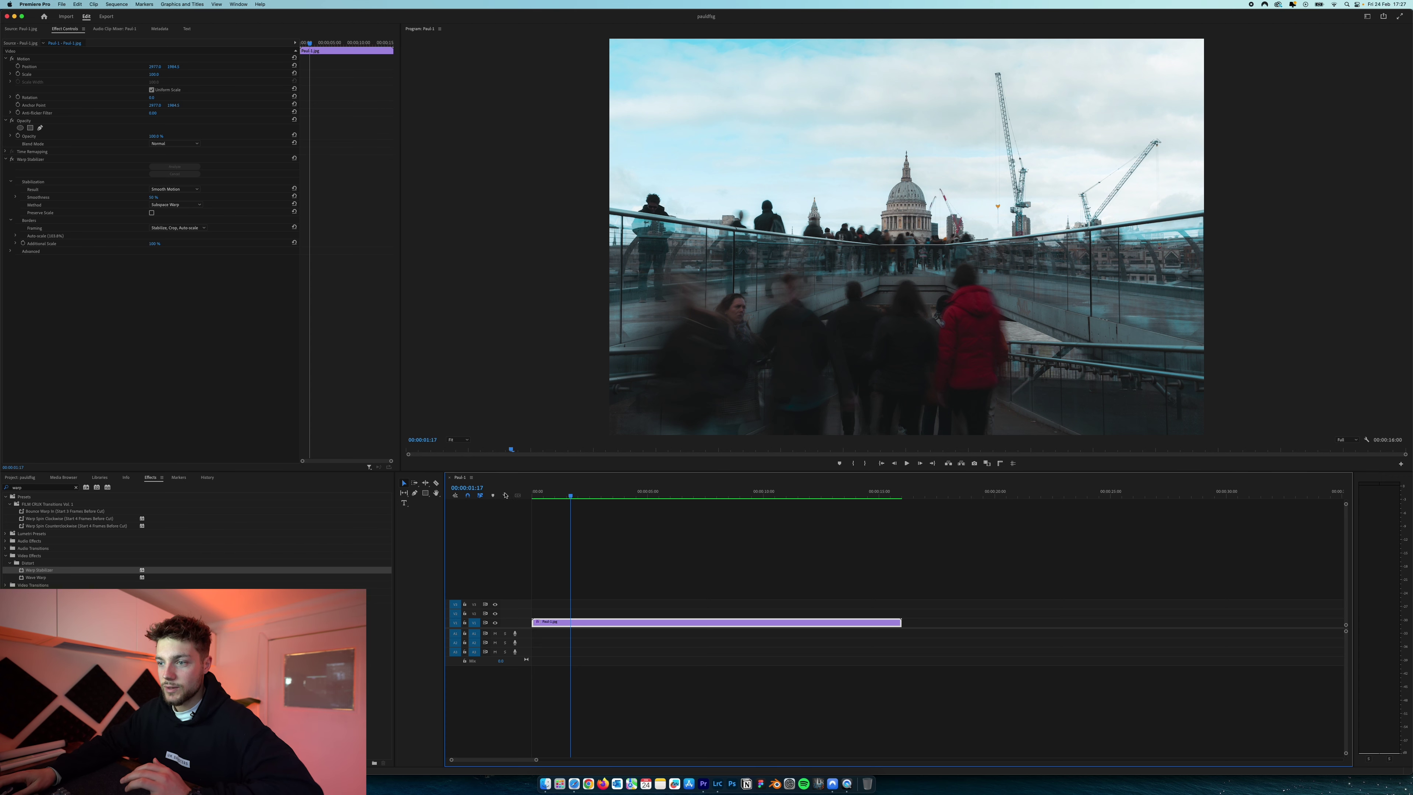
# Step: Rewind to 00:00:00:00 and play the stabilized timelapse through to check it
pyautogui.moveTo(549, 496); pyautogui.dragTo(506, 496)
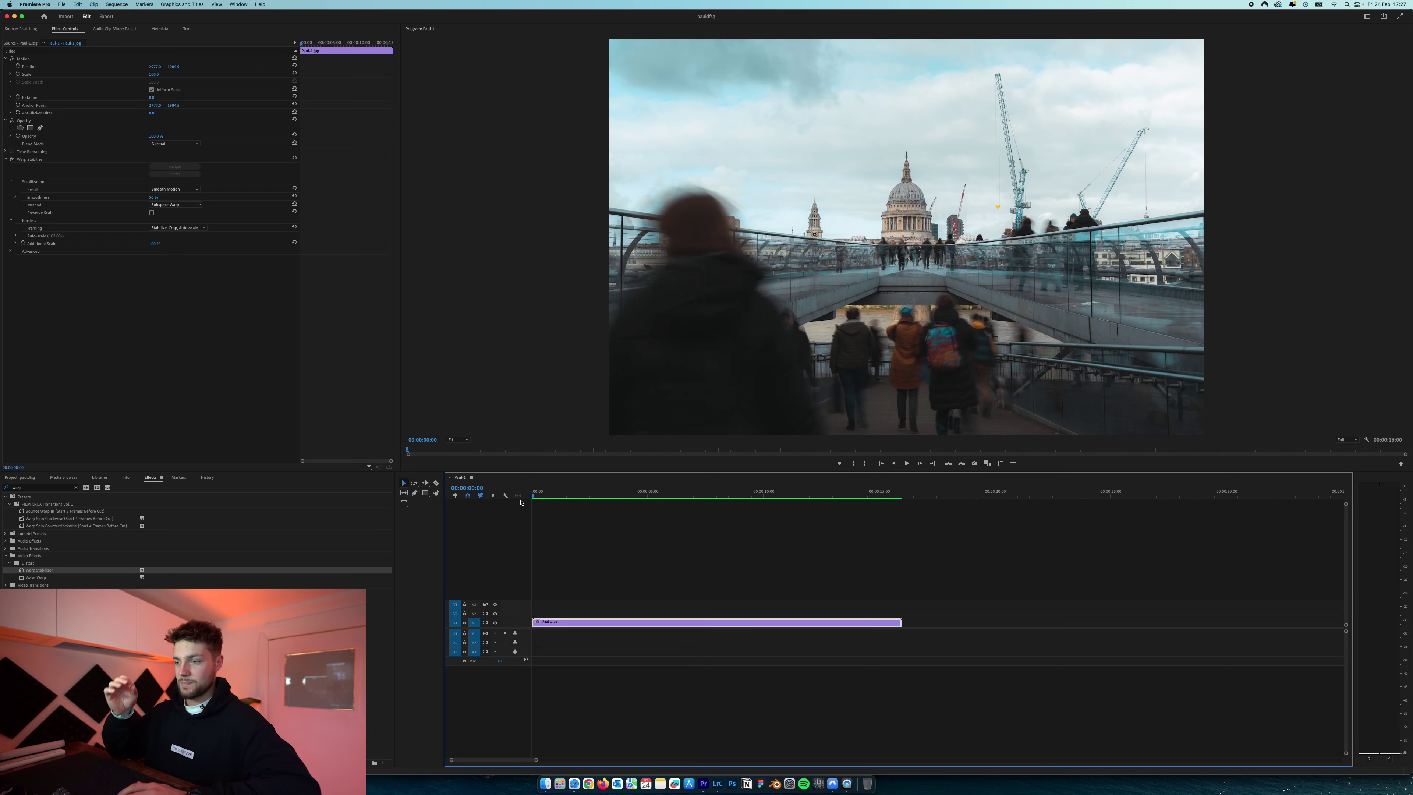
pyautogui.press('space')
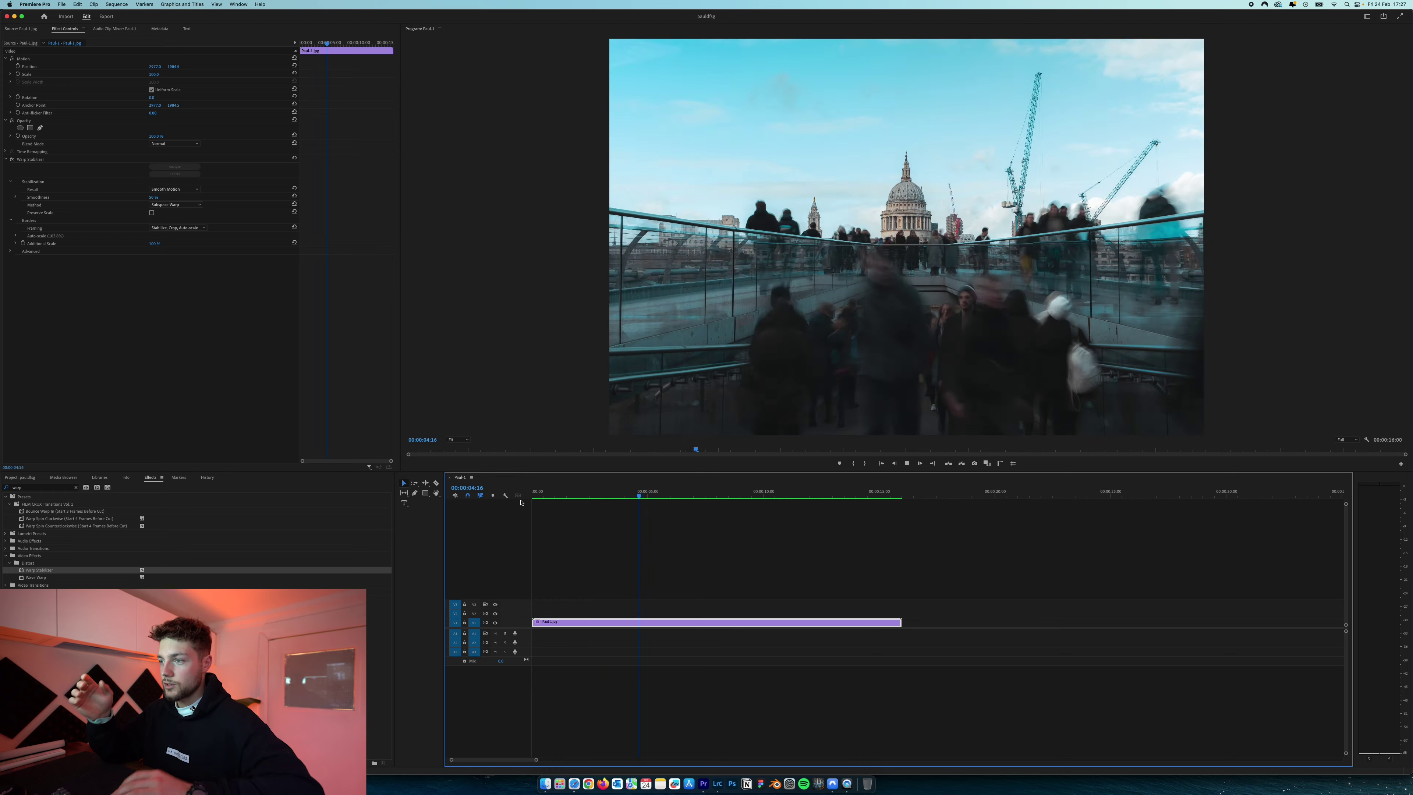
pyautogui.press('space')
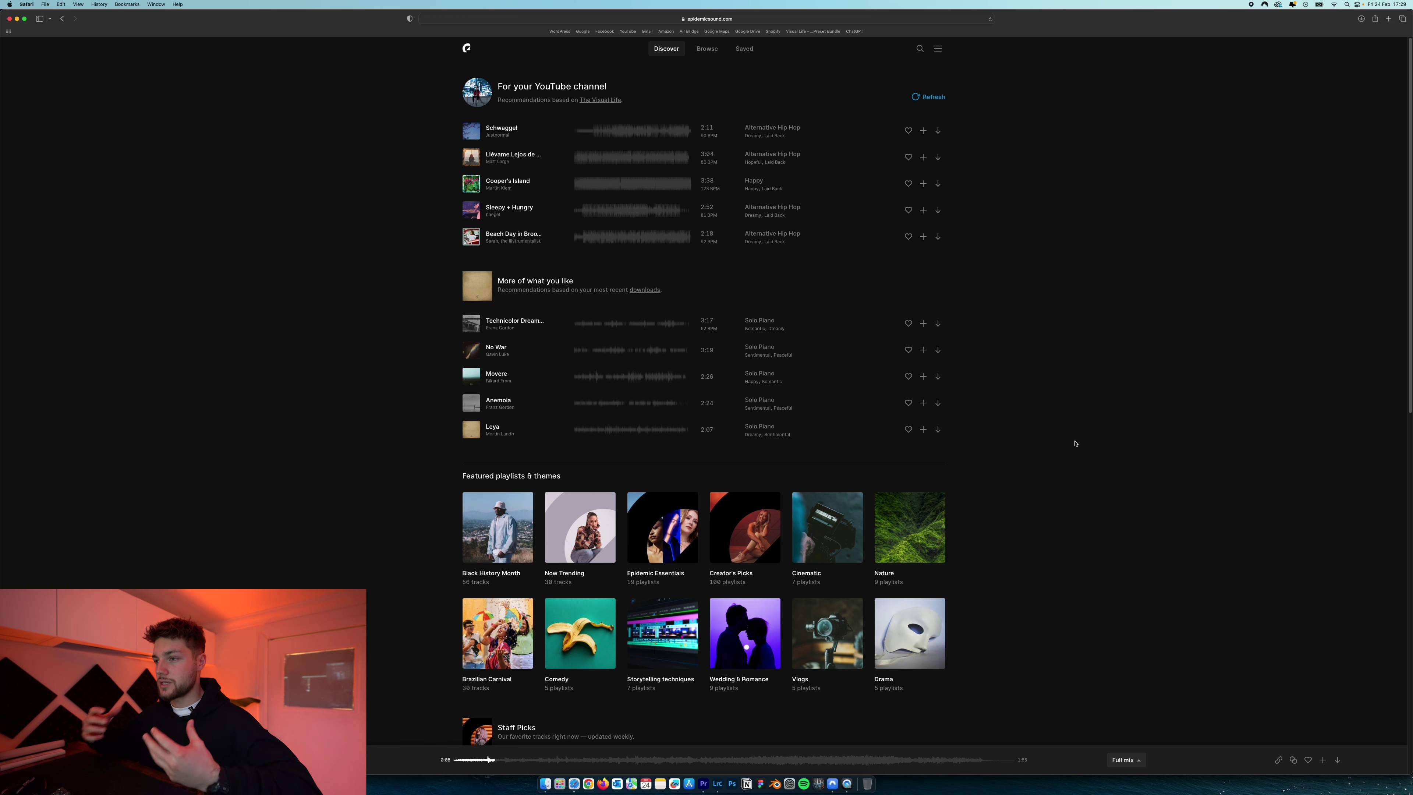
# Step: Scroll through the Discover recommendations, then go to the Browse page's genre listing
pyautogui.scroll(-10, 320, 339)
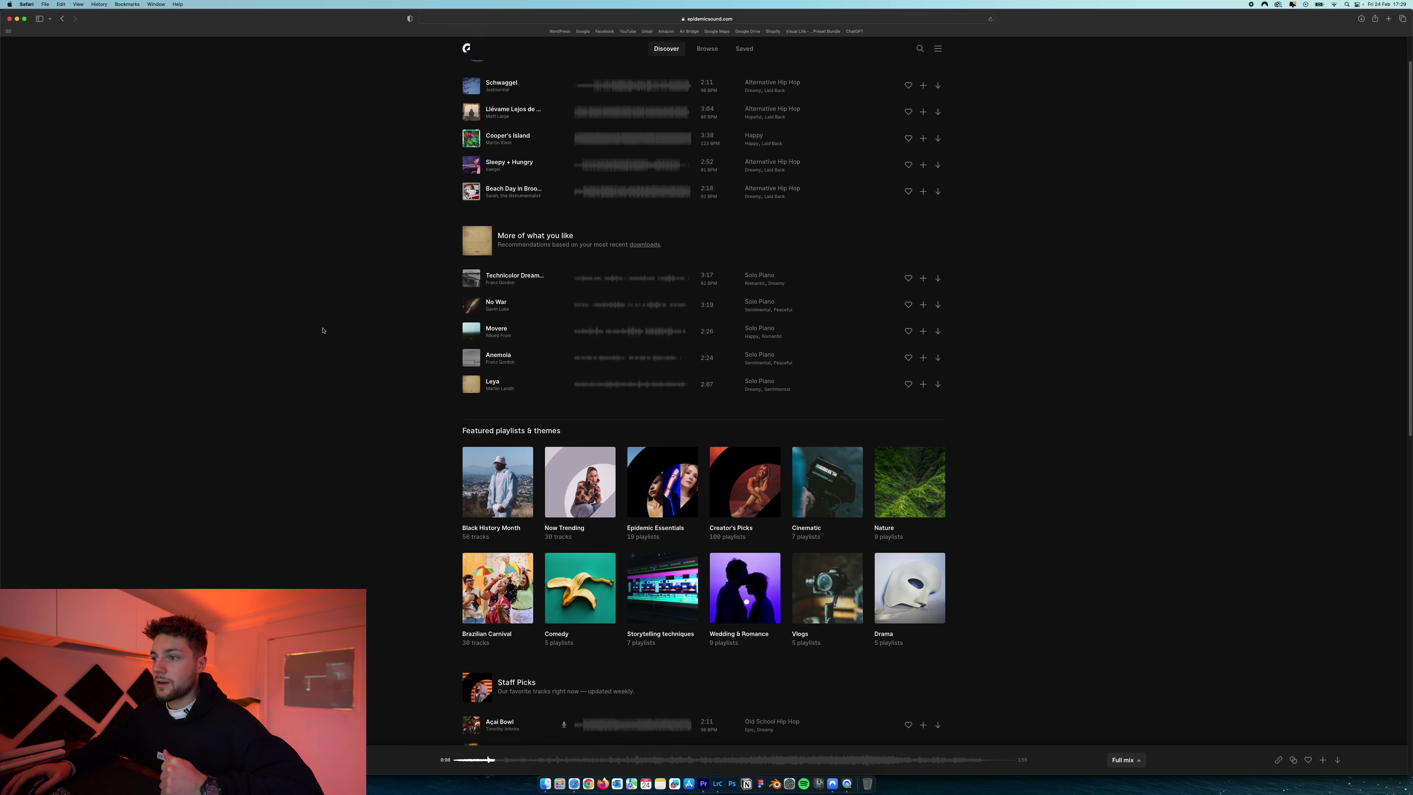
pyautogui.scroll(10, 321, 340)
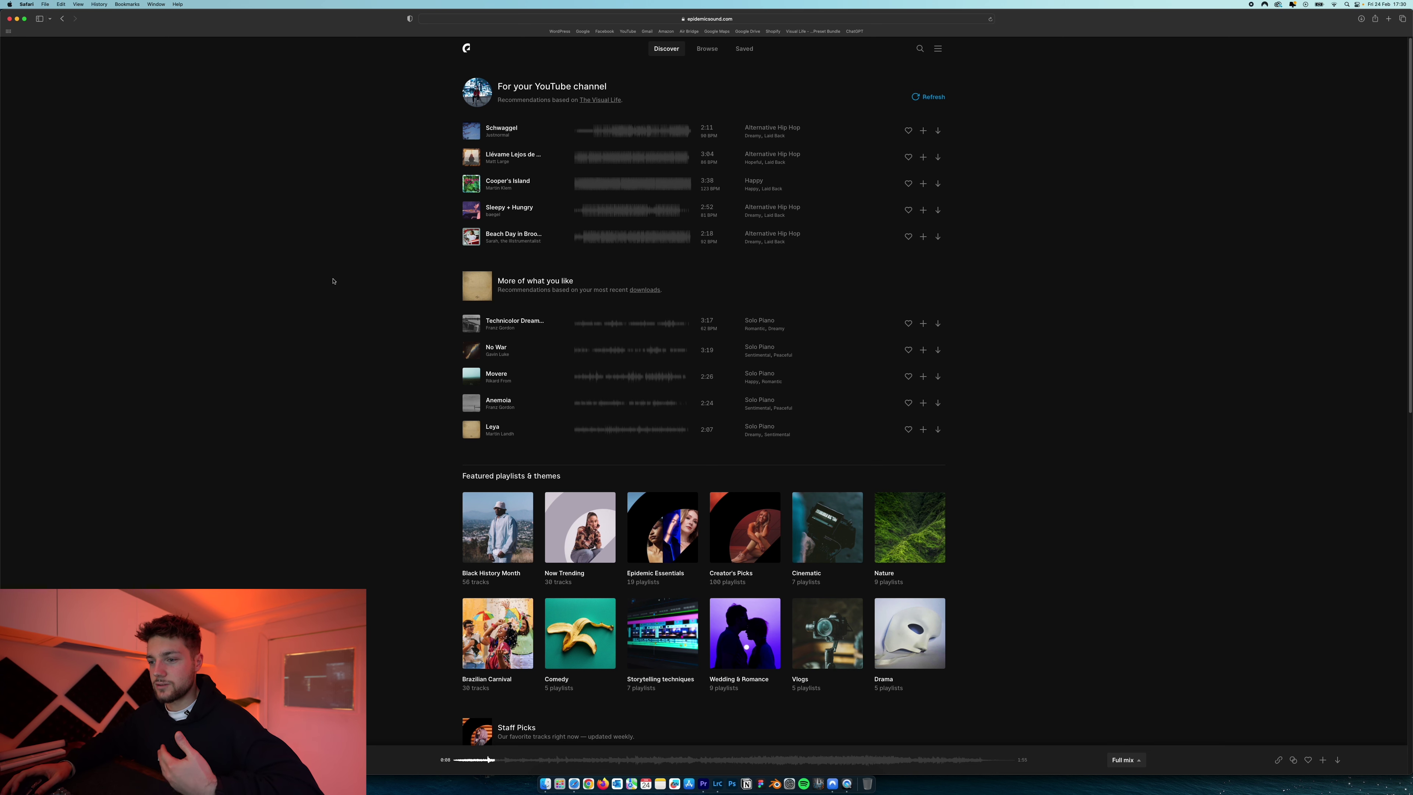
pyautogui.scroll(-3, 333, 281)
pyautogui.scroll(3, 332, 278)
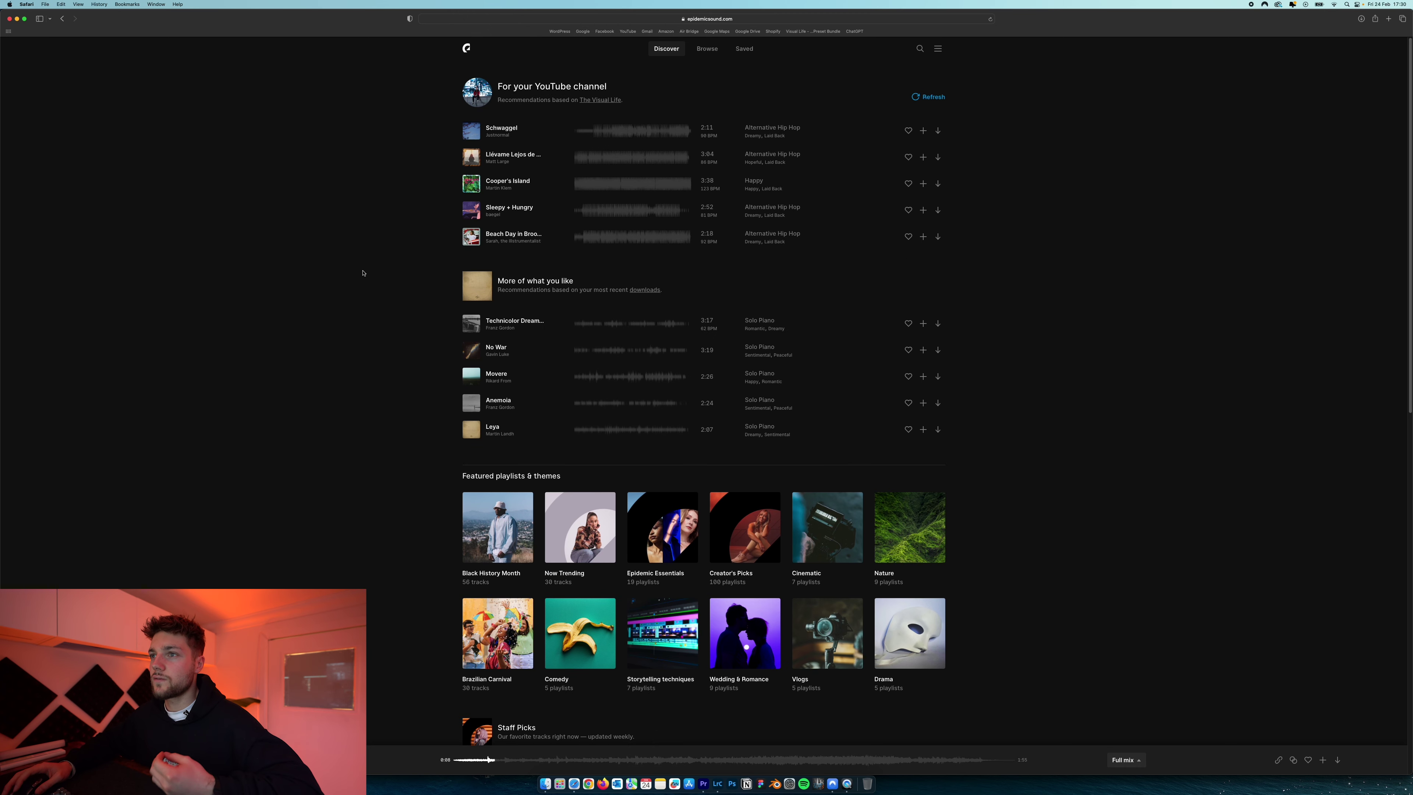
pyautogui.scroll(-2, 362, 289)
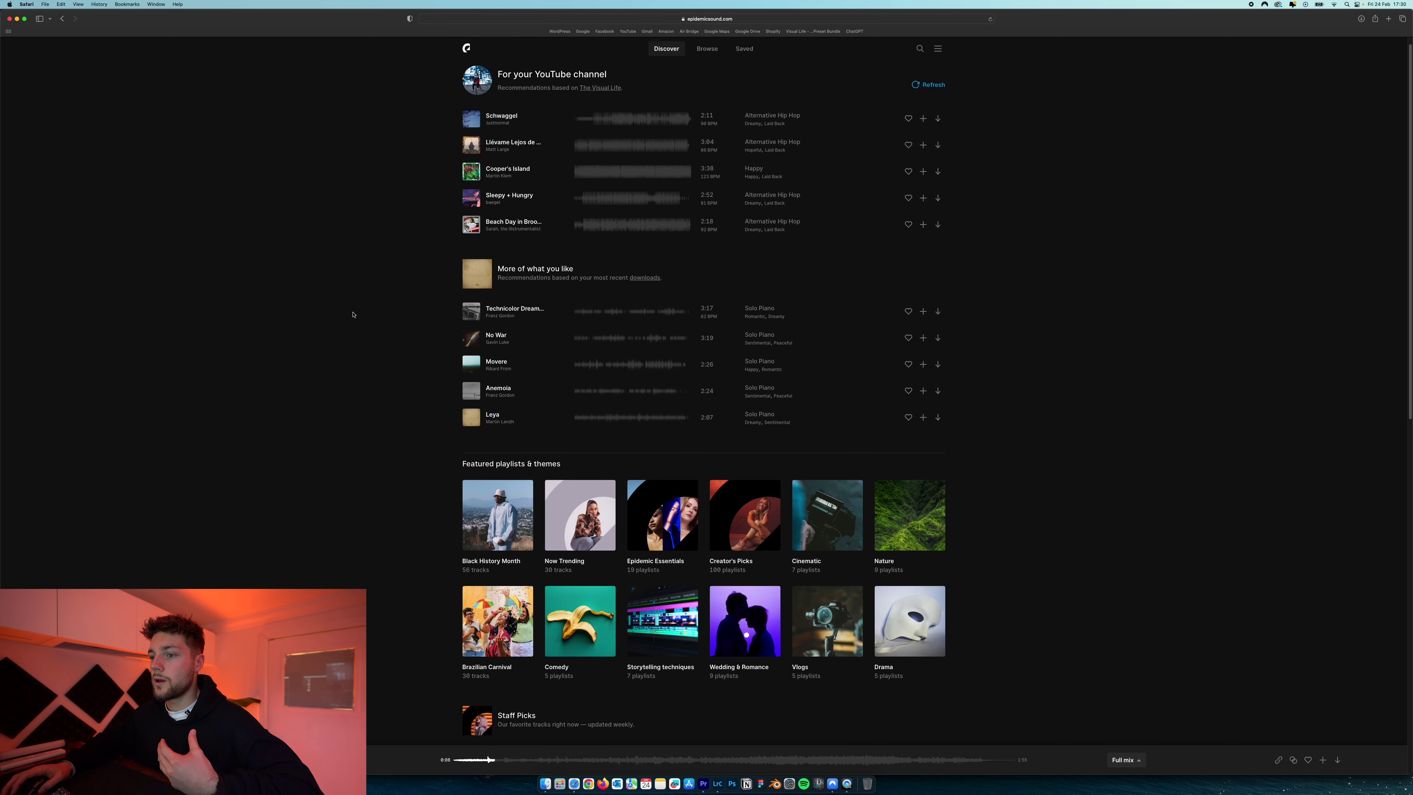
pyautogui.scroll(2, 351, 316)
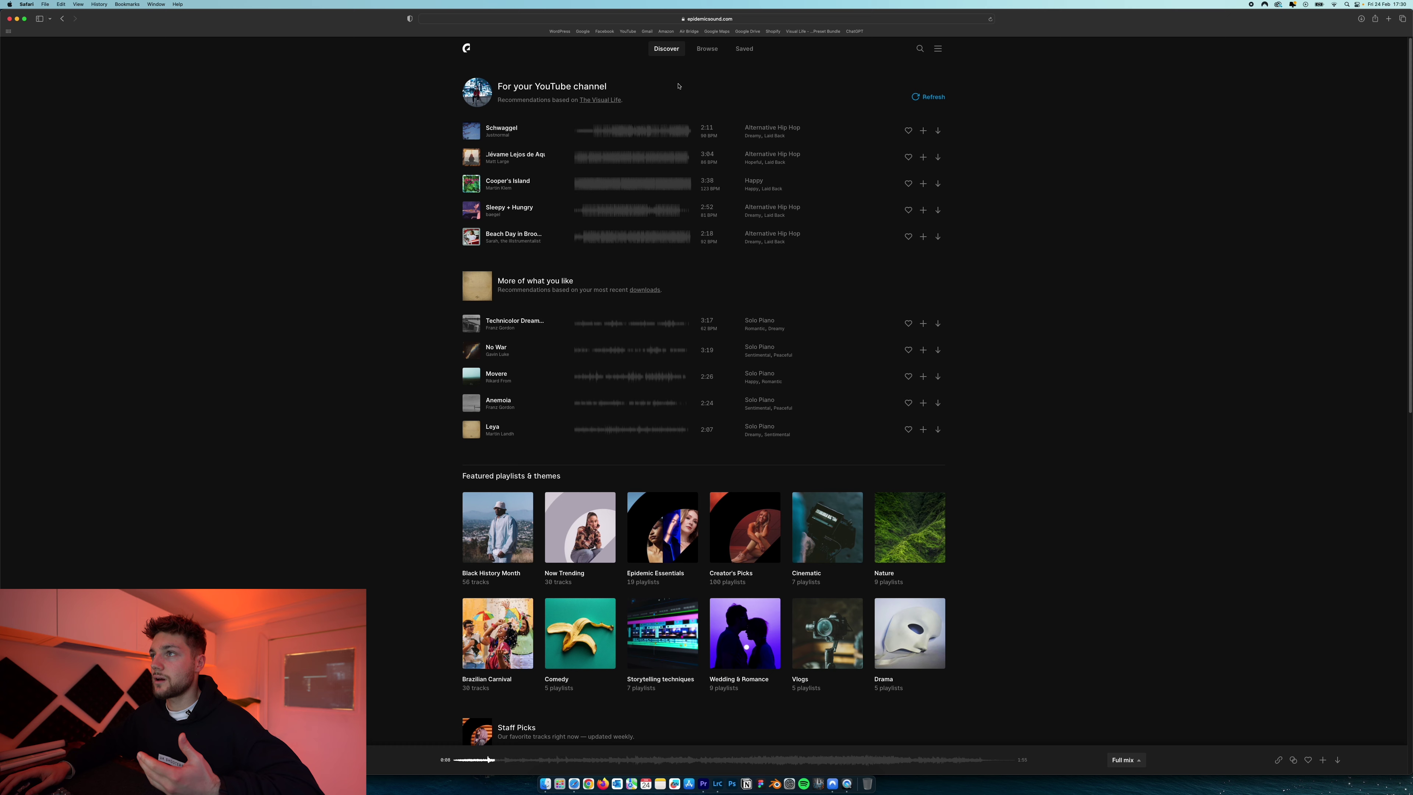
pyautogui.click(707, 48)
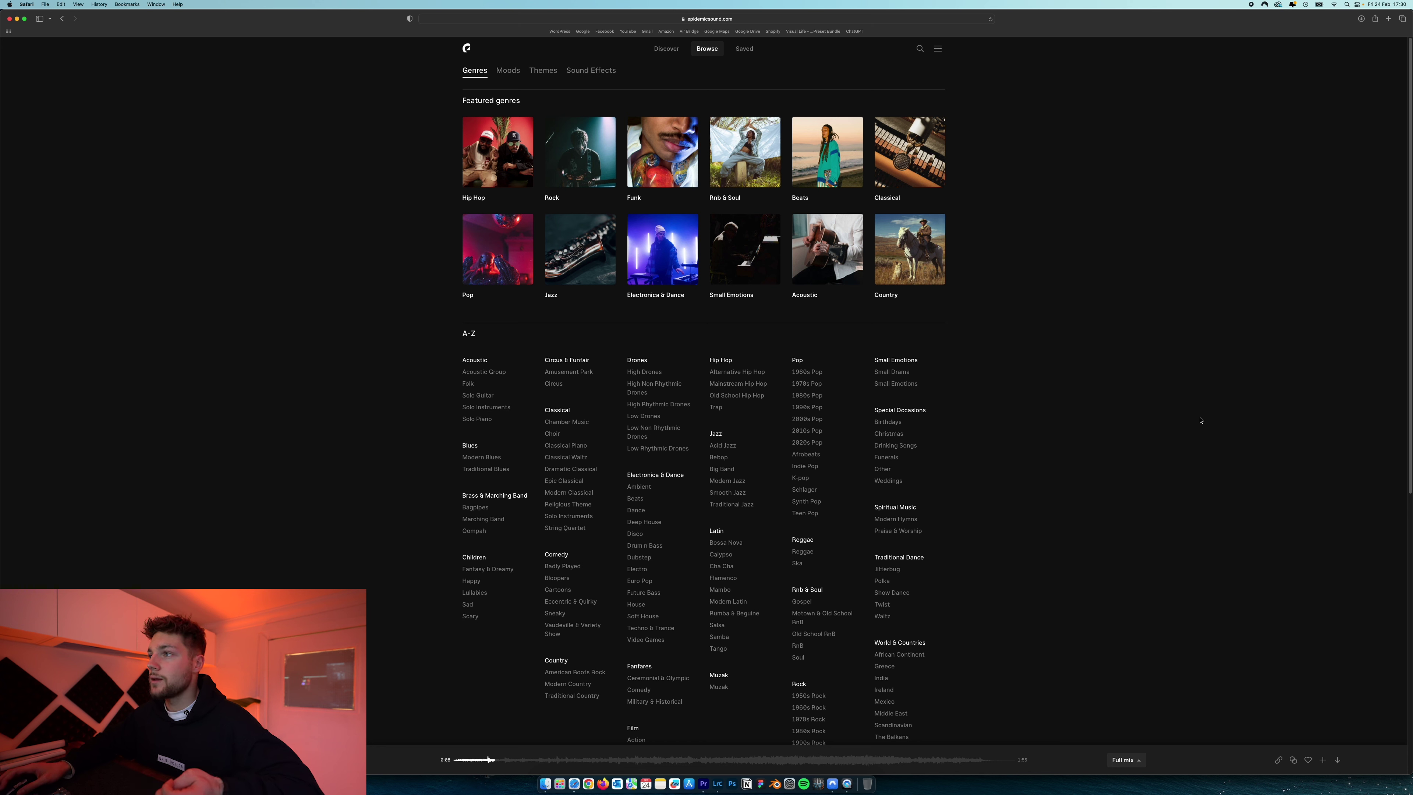
# Step: Switch to browsing by theme and open the Cinematic theme from All Themes
pyautogui.click(544, 72)
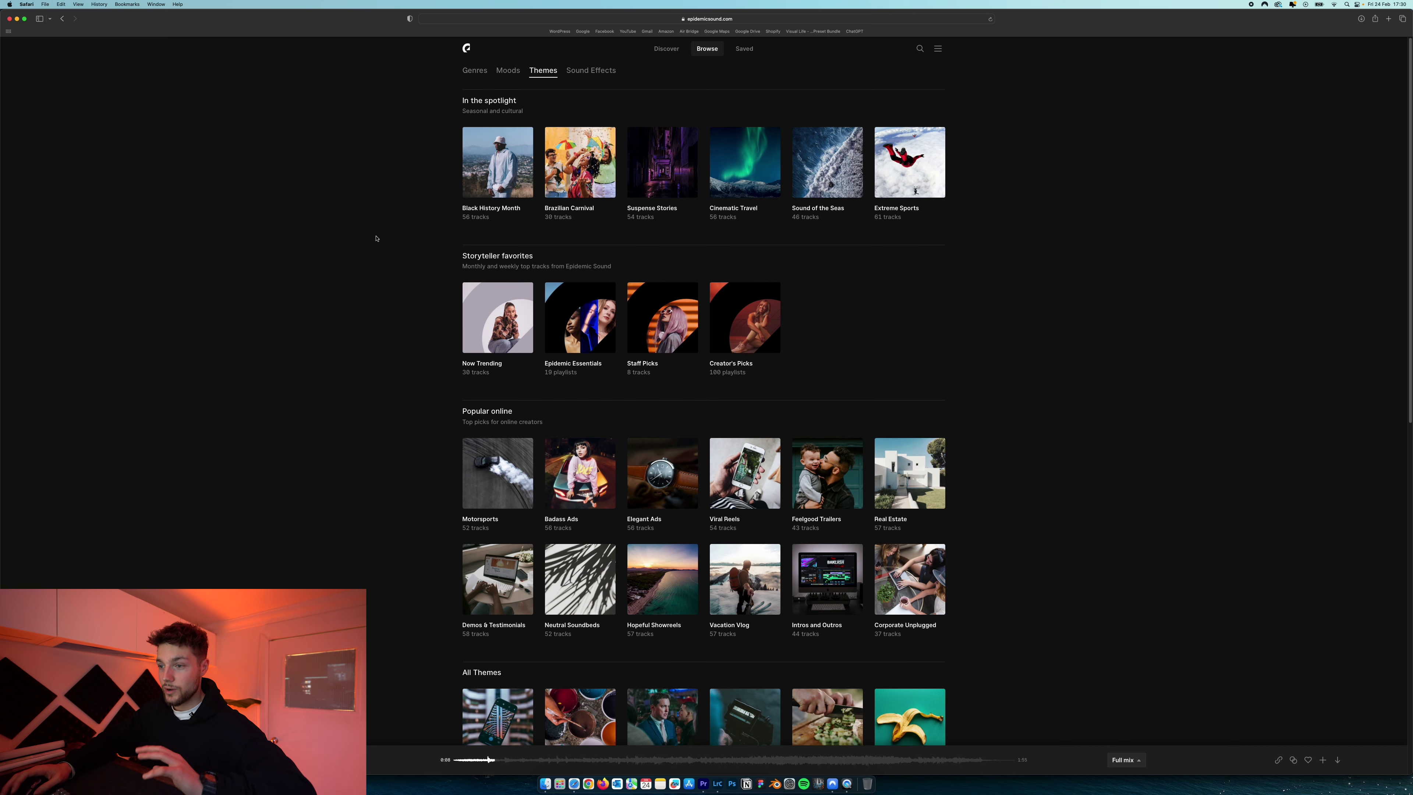
pyautogui.scroll(-5, 354, 282)
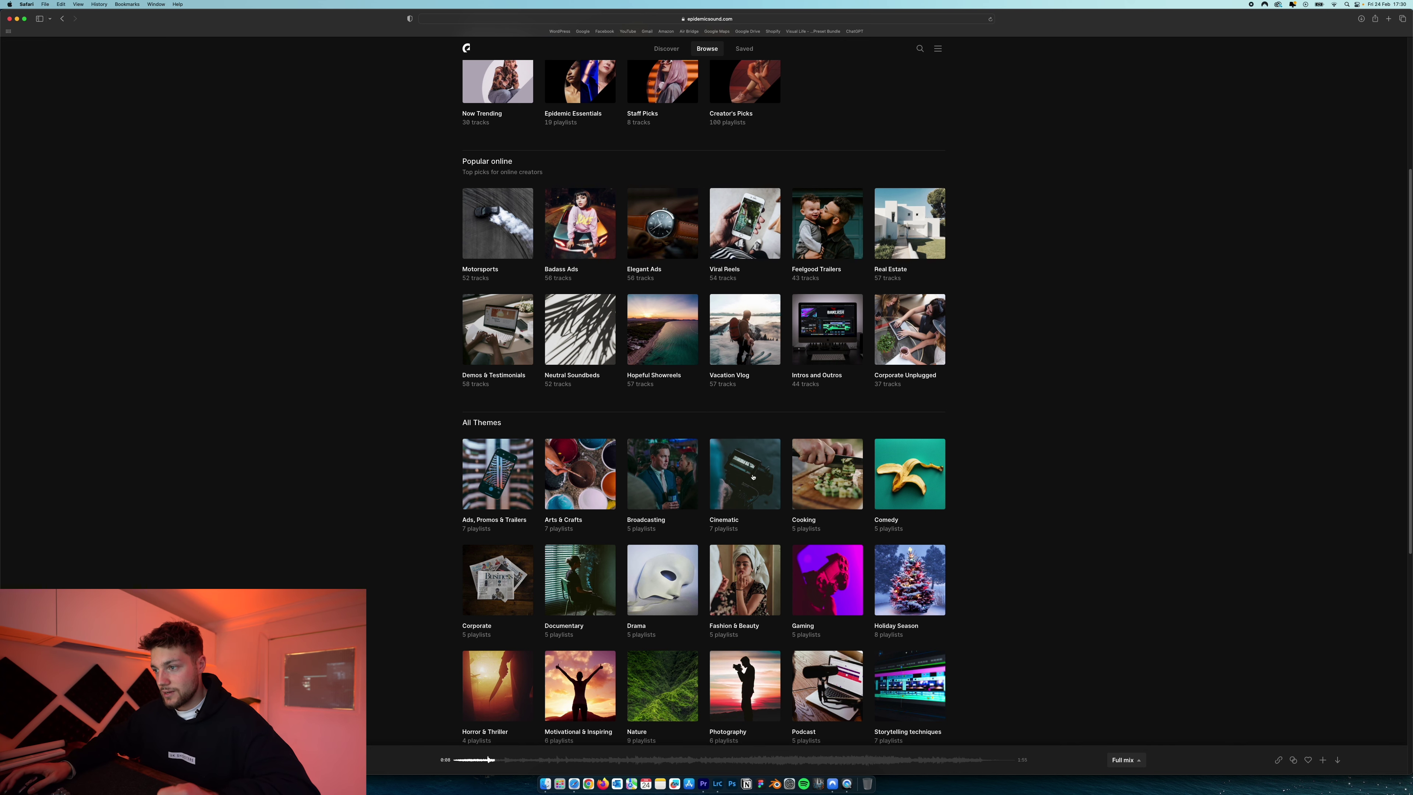
pyautogui.click(752, 477)
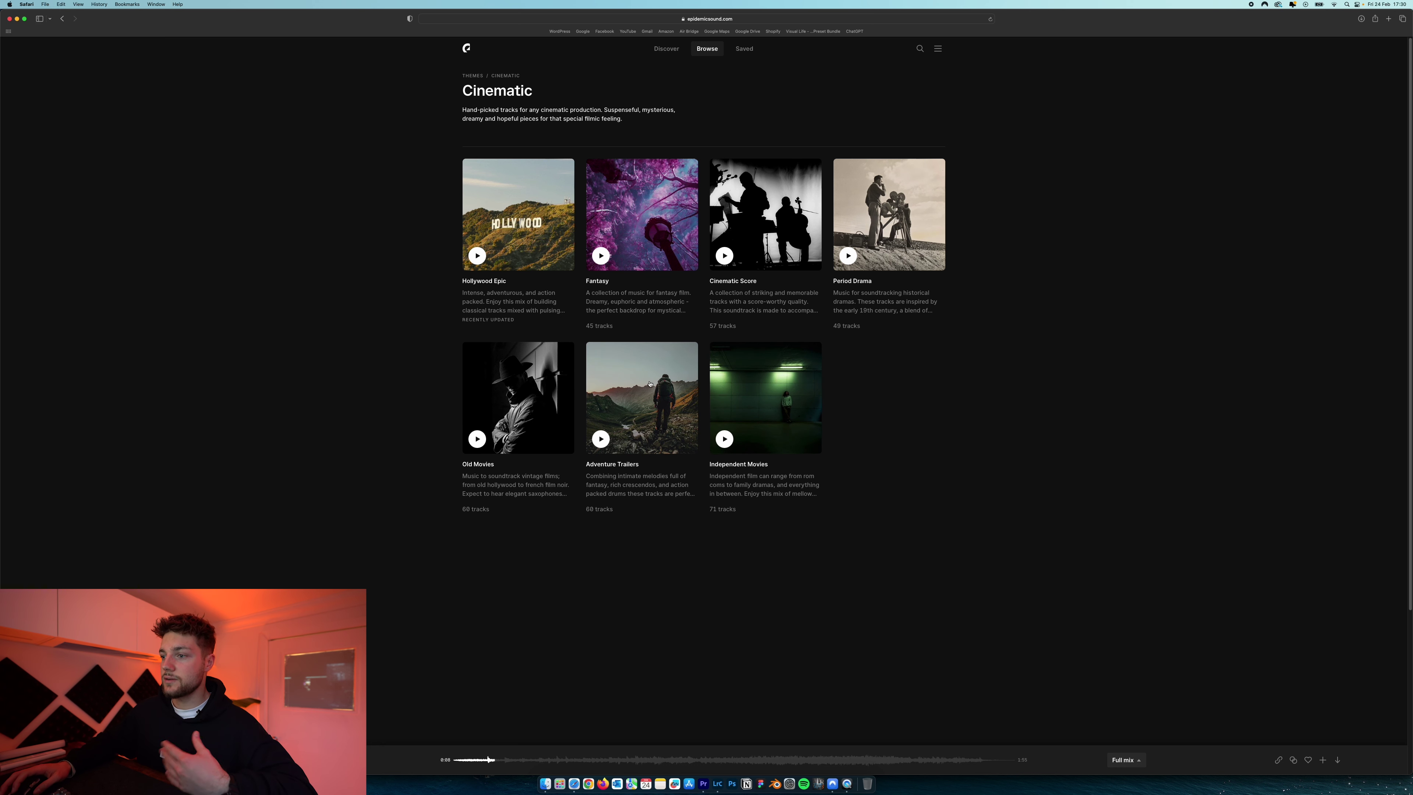
# Step: Open the Cinematic Score playlist and preview the Dismantle track, then pause it
pyautogui.click(748, 222)
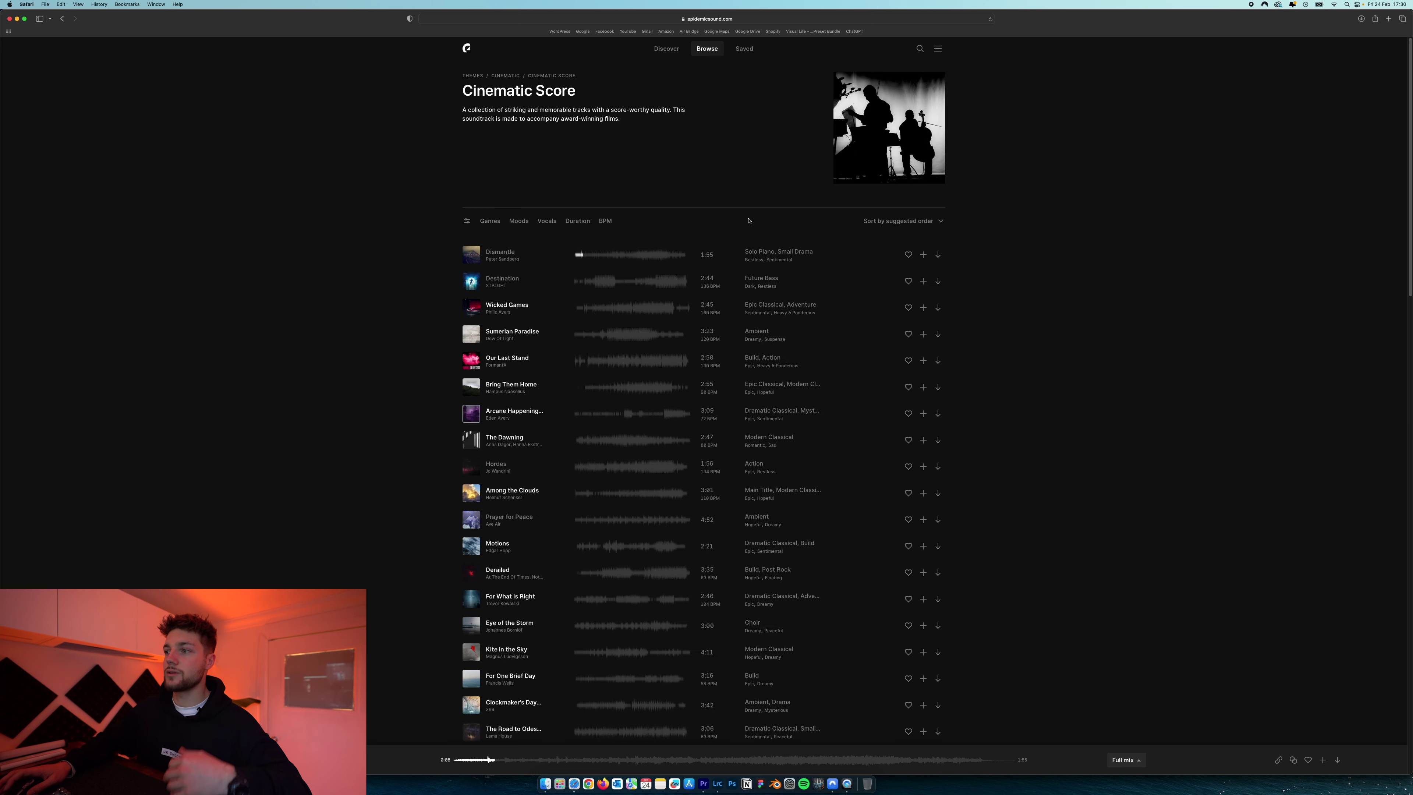
pyautogui.click(517, 262)
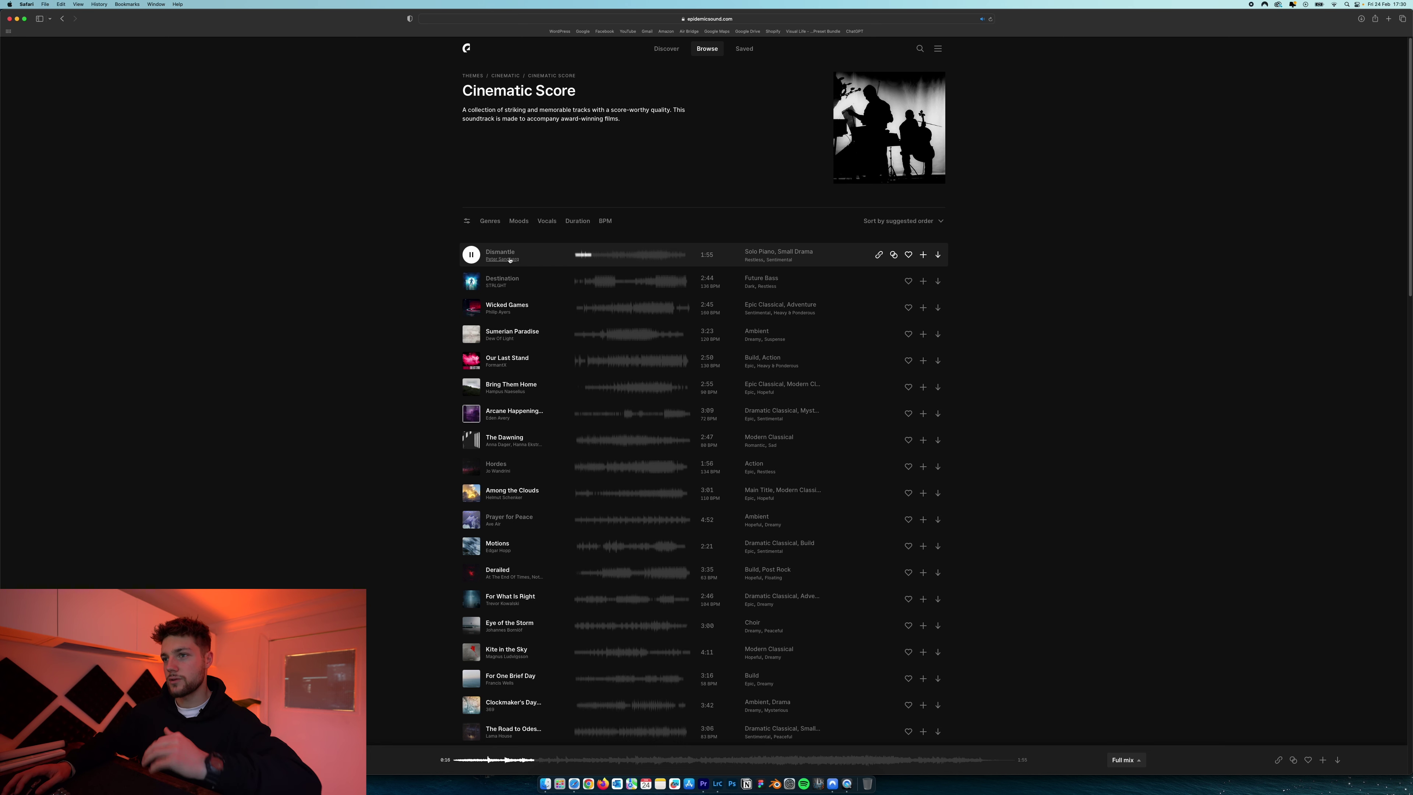
pyautogui.click(479, 258)
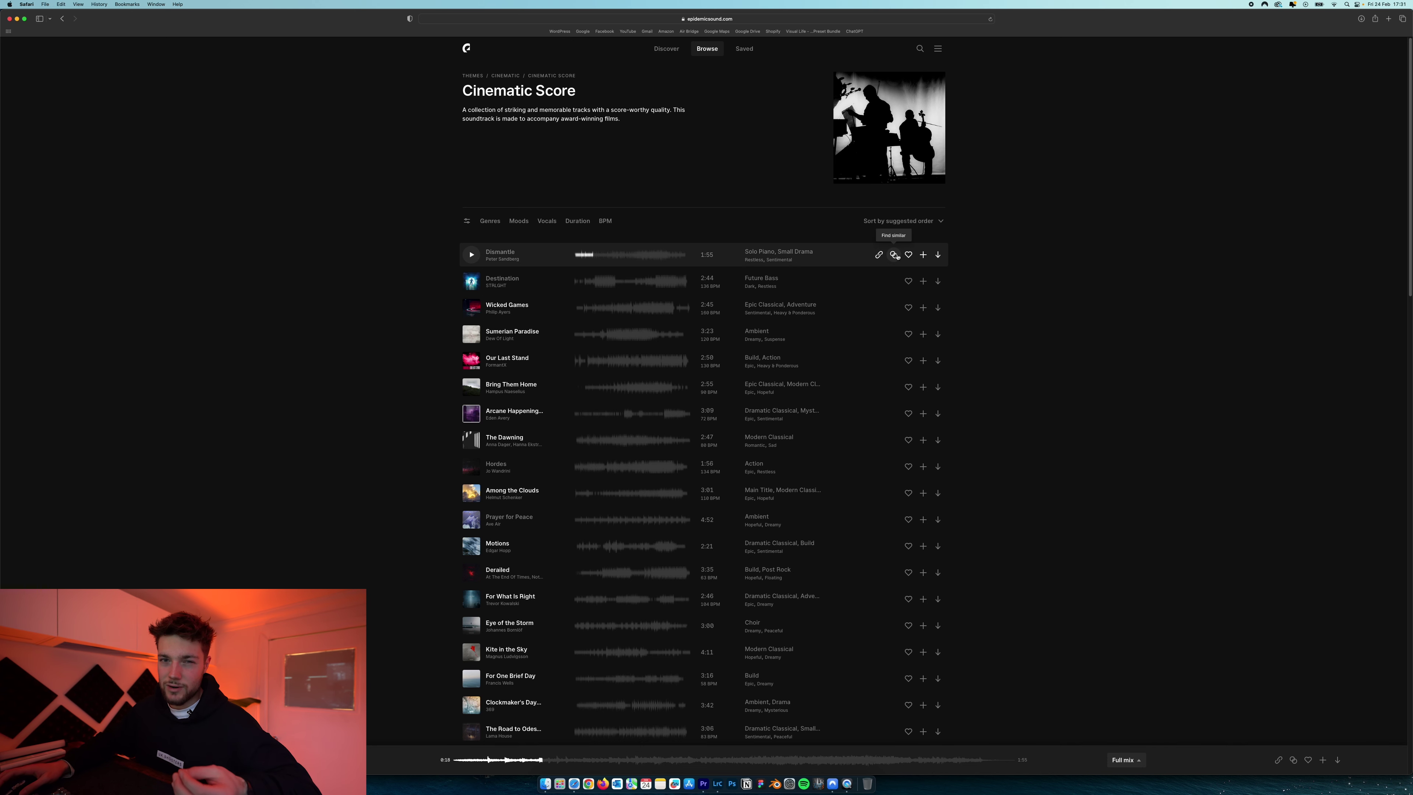
# Step: Look at tracks similar to Dismantle, then go back and download Dismantle as a full-mix MP3
pyautogui.click(894, 255)
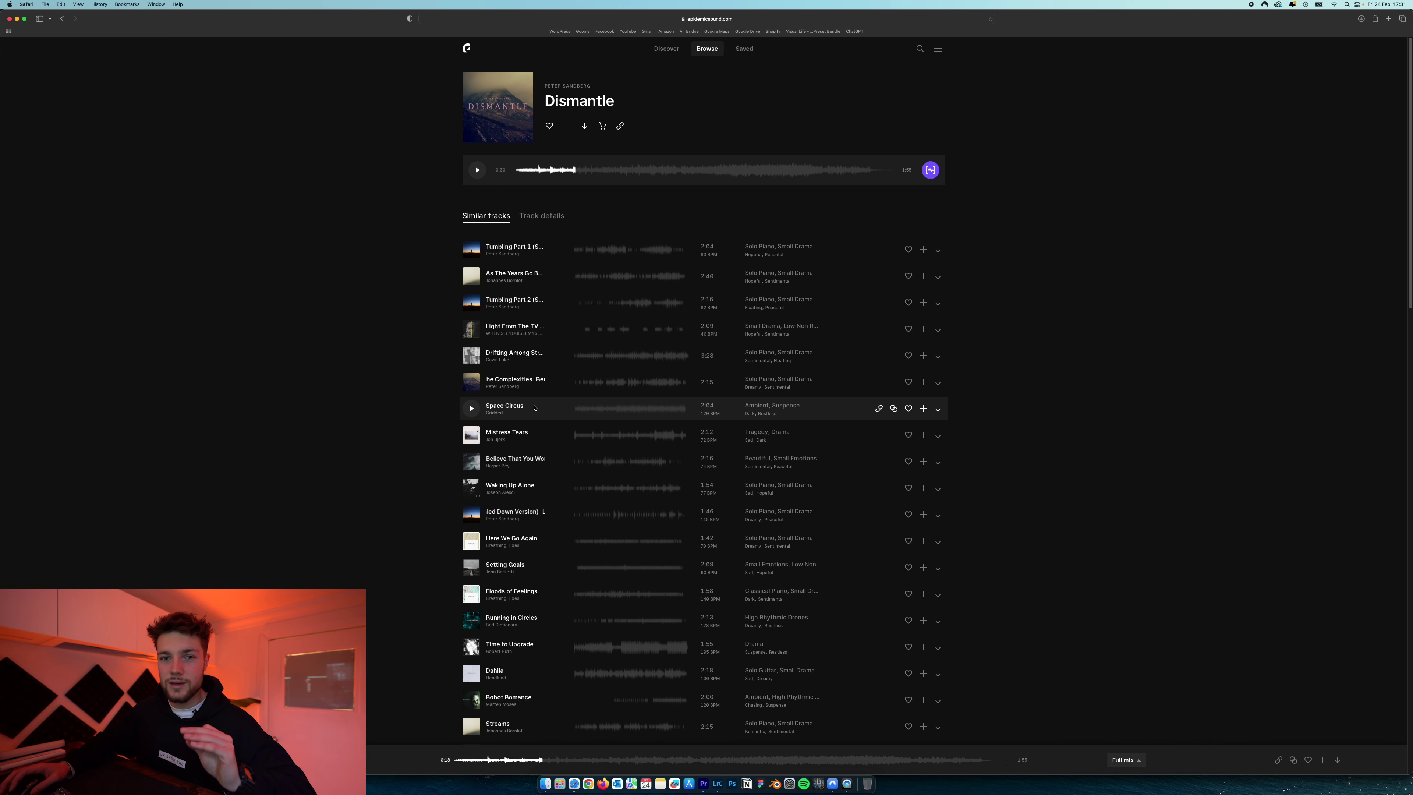
pyautogui.press('super+bracketleft')
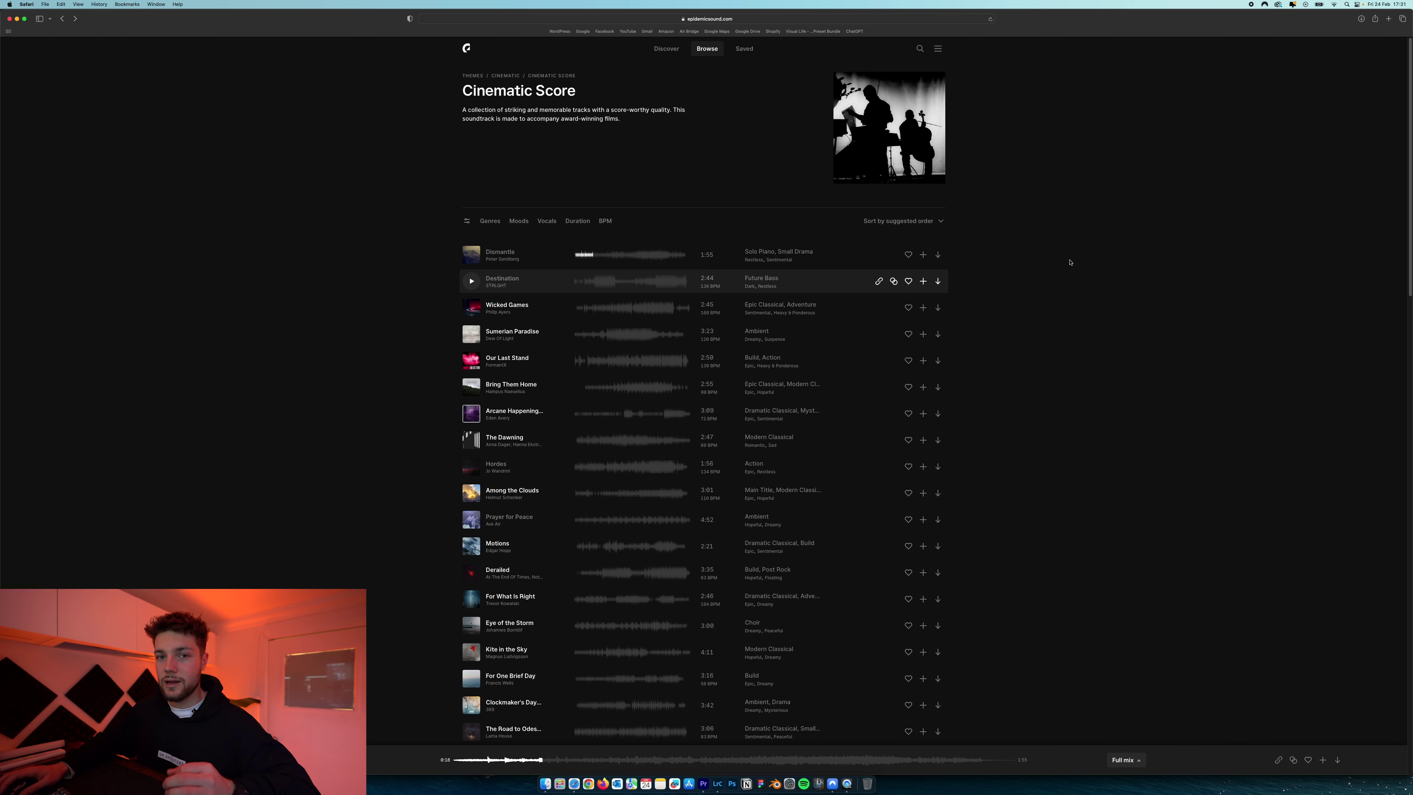
pyautogui.click(938, 256)
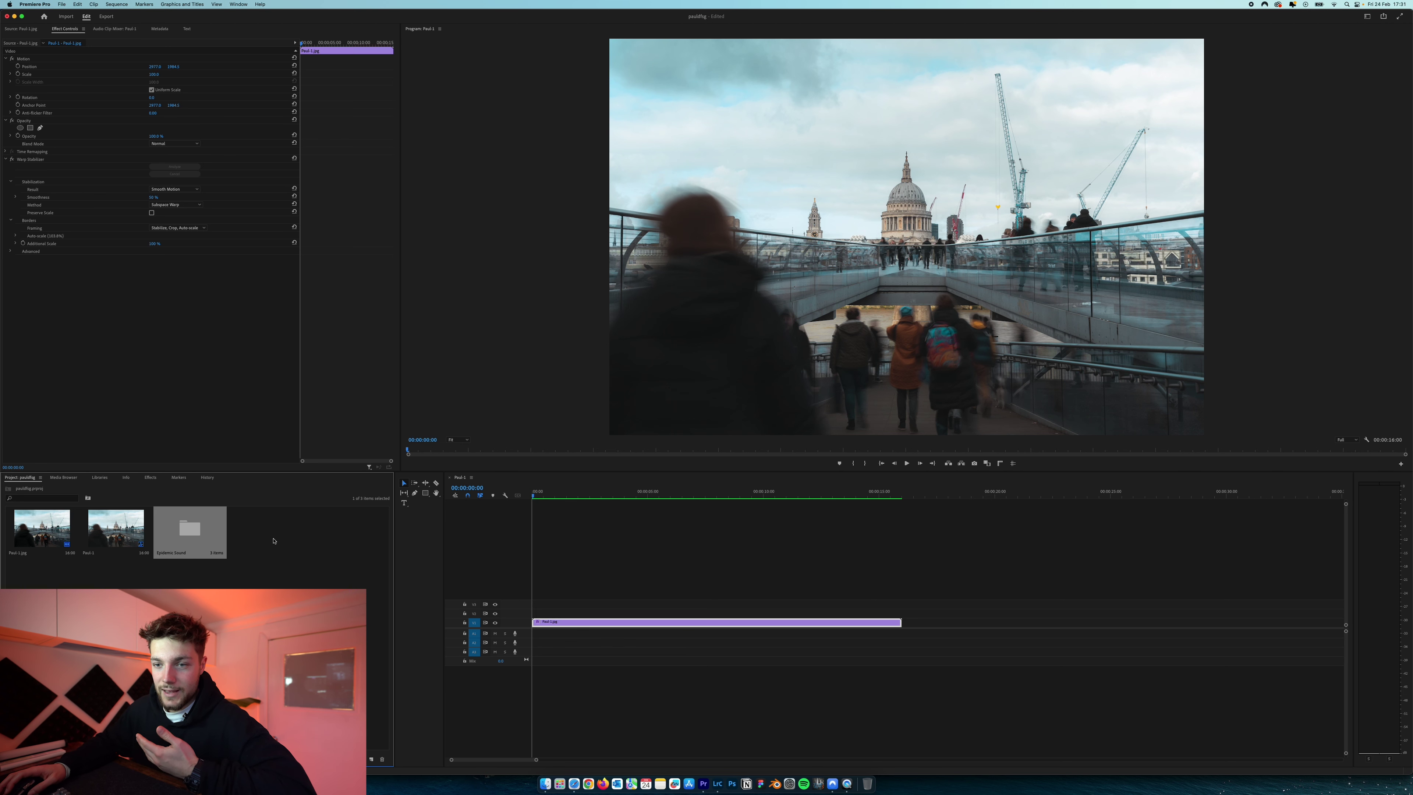
# Step: Load ES_Dismantle from the Epidemic Sound bin, mark its Out at about 17 seconds, and place it on A1
pyautogui.doubleClick(189, 532)
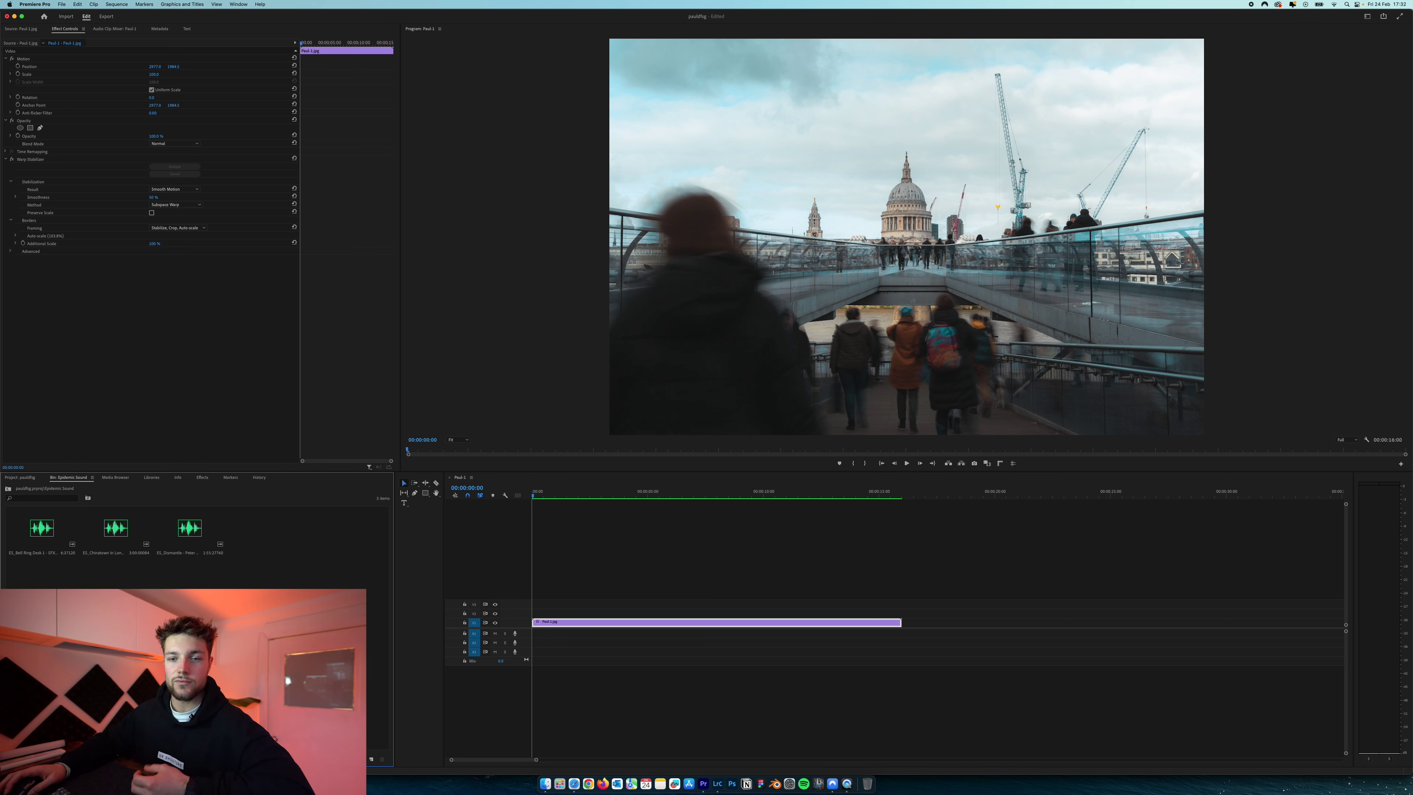
pyautogui.doubleClick(190, 529)
pyautogui.moveTo(32, 450); pyautogui.dragTo(69, 449)
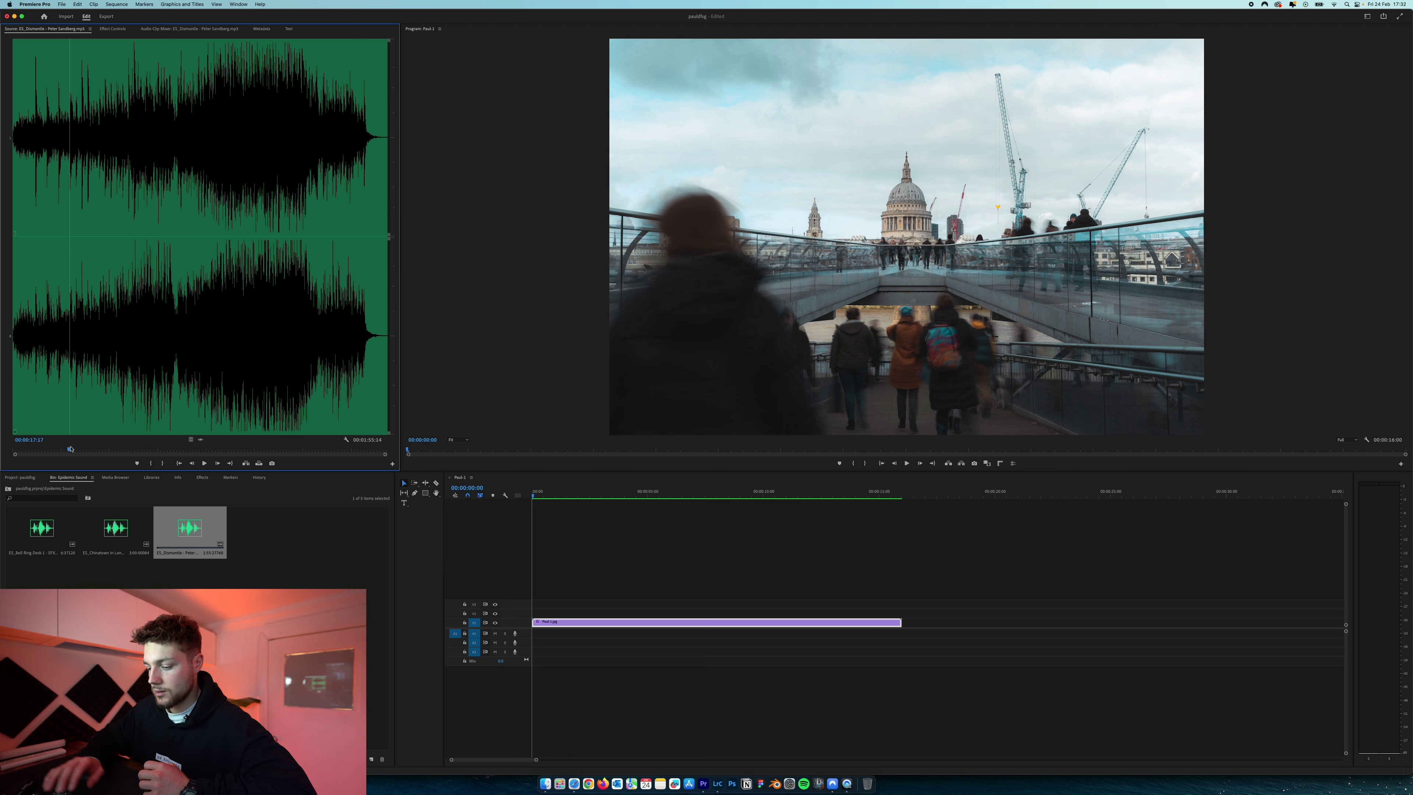
pyautogui.press('o')
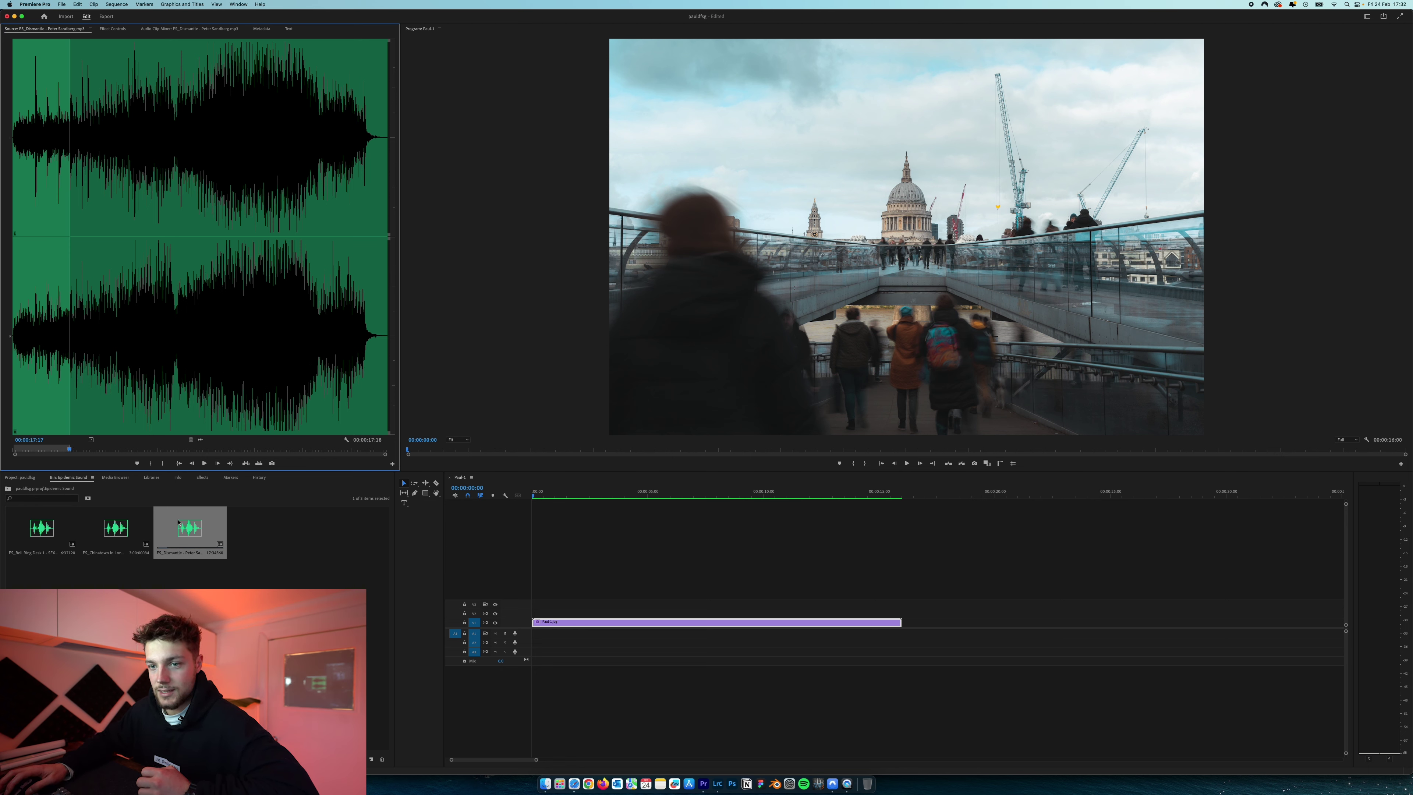
pyautogui.moveTo(178, 521); pyautogui.dragTo(902, 634)
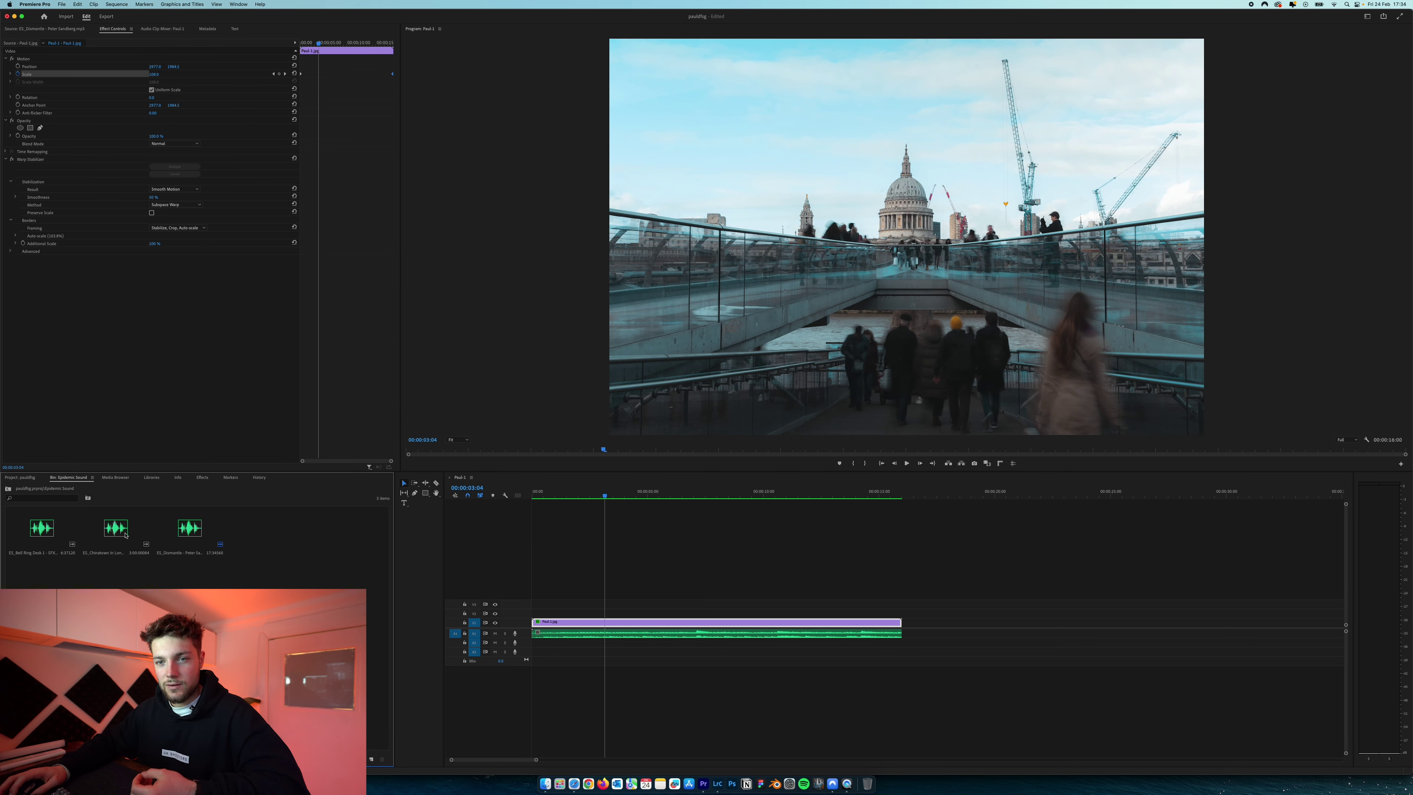
# Step: Mark ES_Chinatown's Out at 16:22, place it on A2, and trim its end to match V1
pyautogui.doubleClick(126, 535)
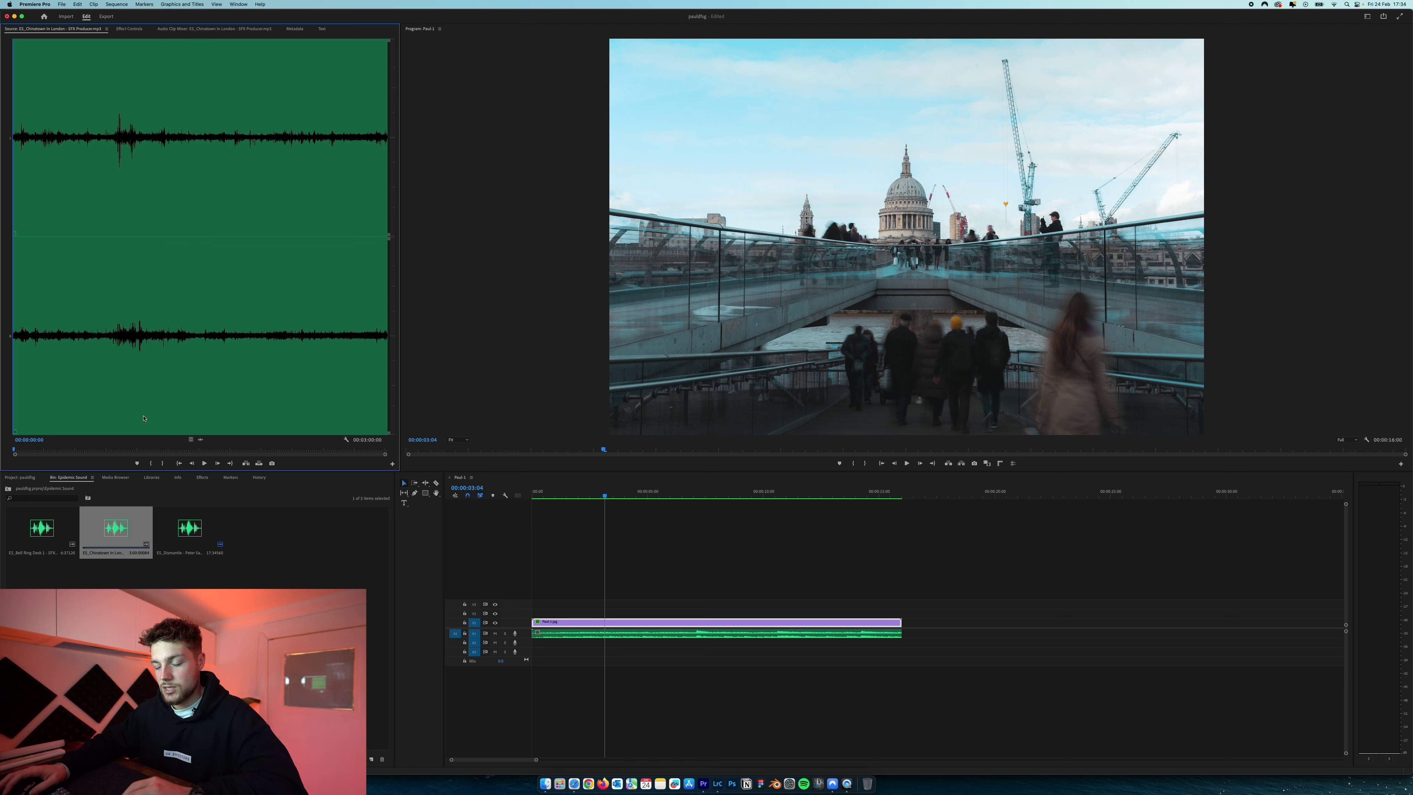
pyautogui.press('space')
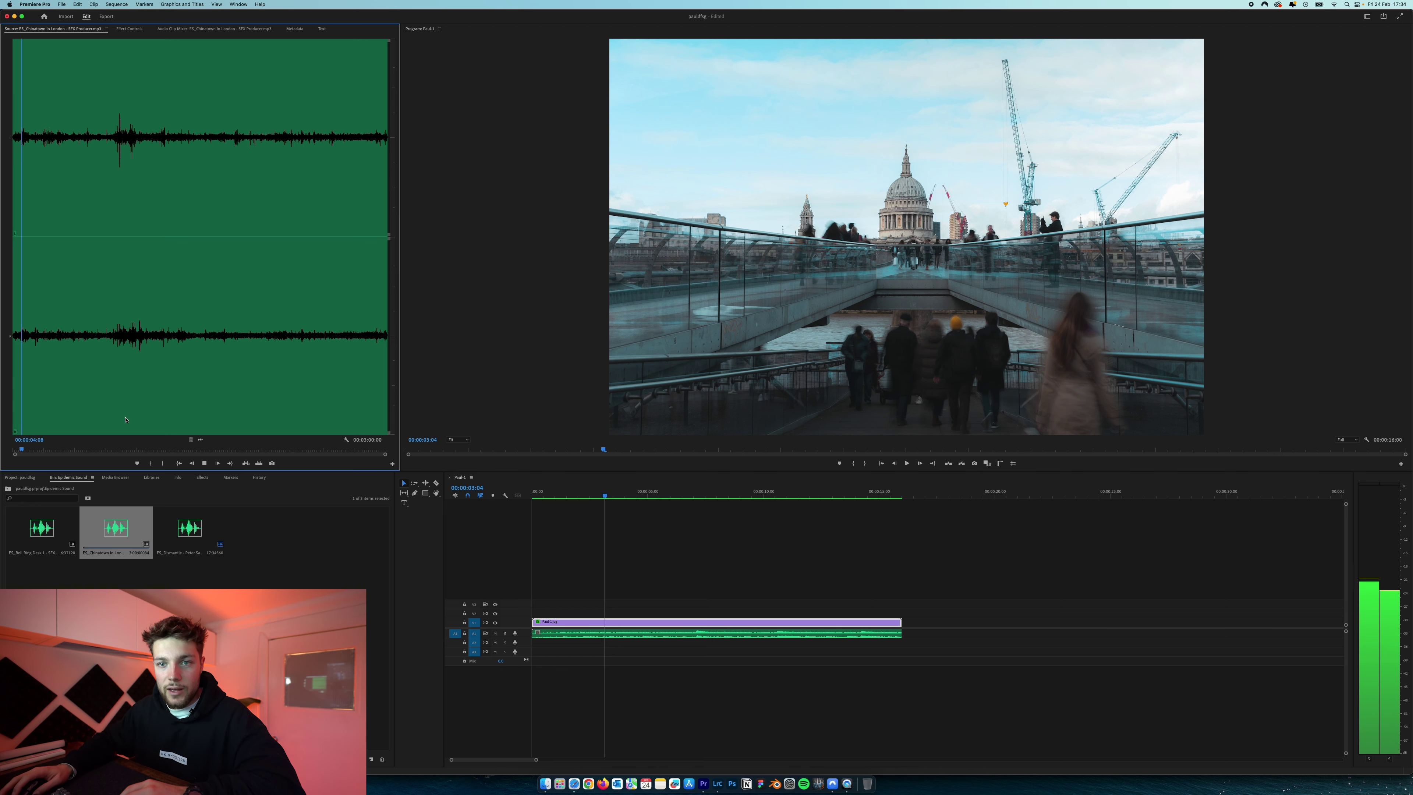
pyautogui.click(45, 450)
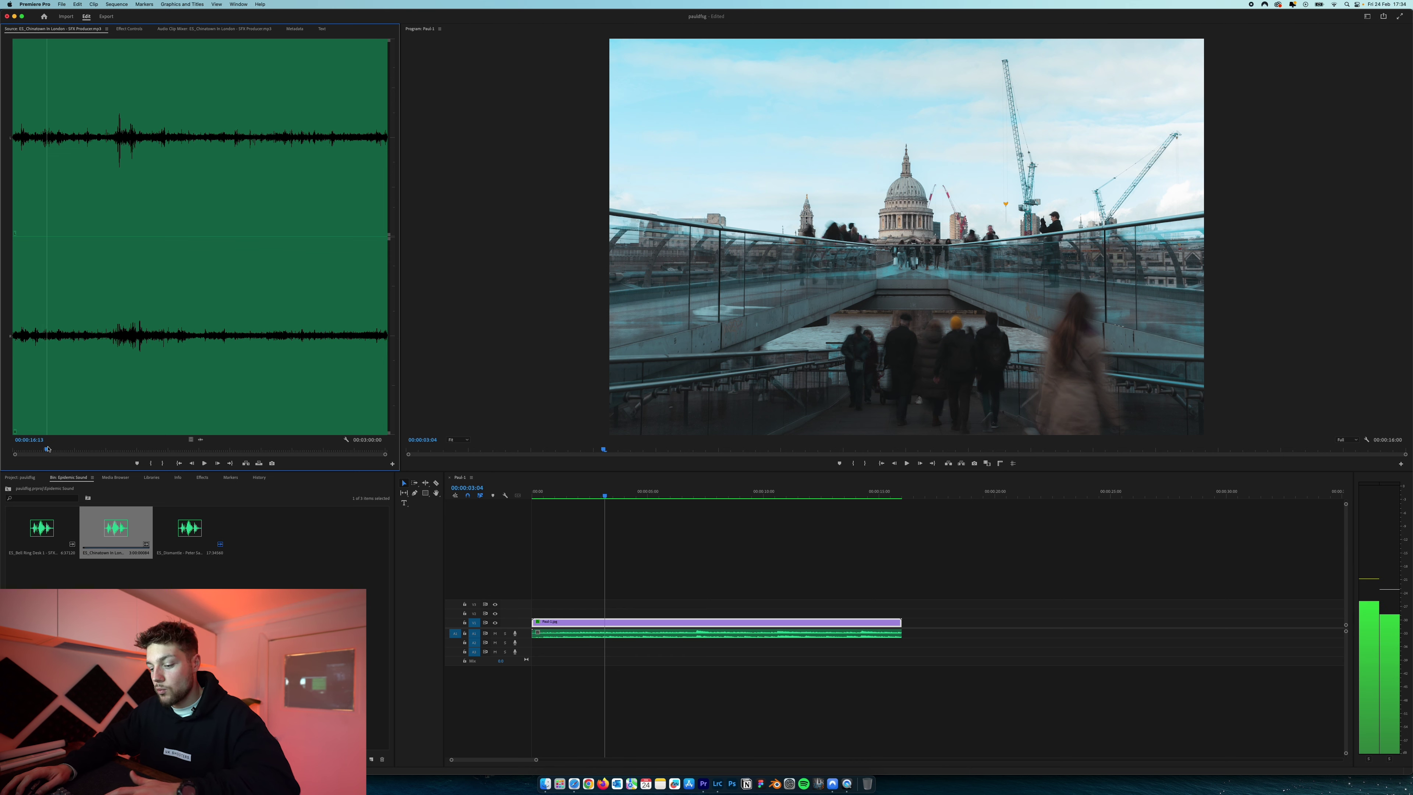
pyautogui.moveTo(45, 450); pyautogui.dragTo(47, 449)
pyautogui.press('o')
pyautogui.moveTo(123, 526); pyautogui.dragTo(535, 646)
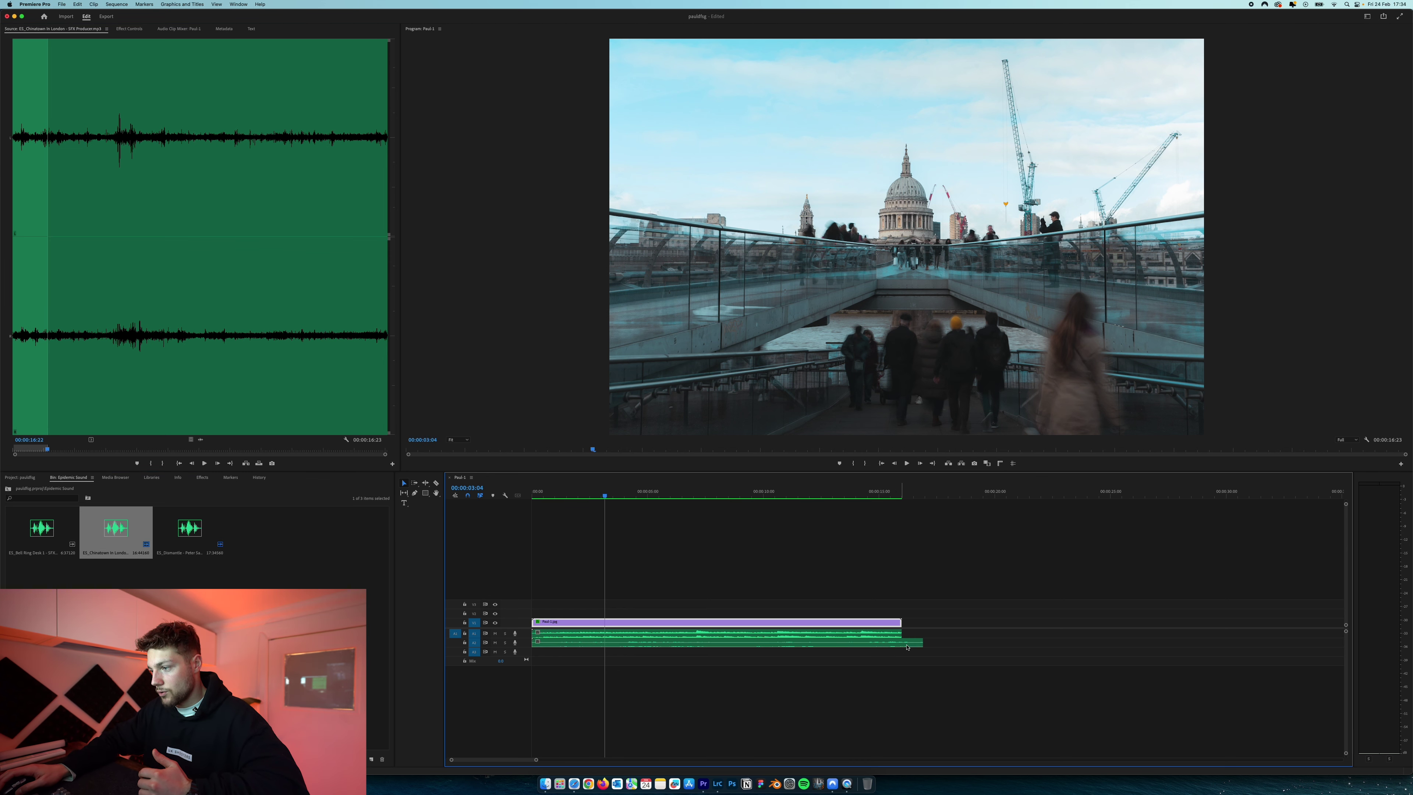
pyautogui.moveTo(922, 644); pyautogui.dragTo(902, 644)
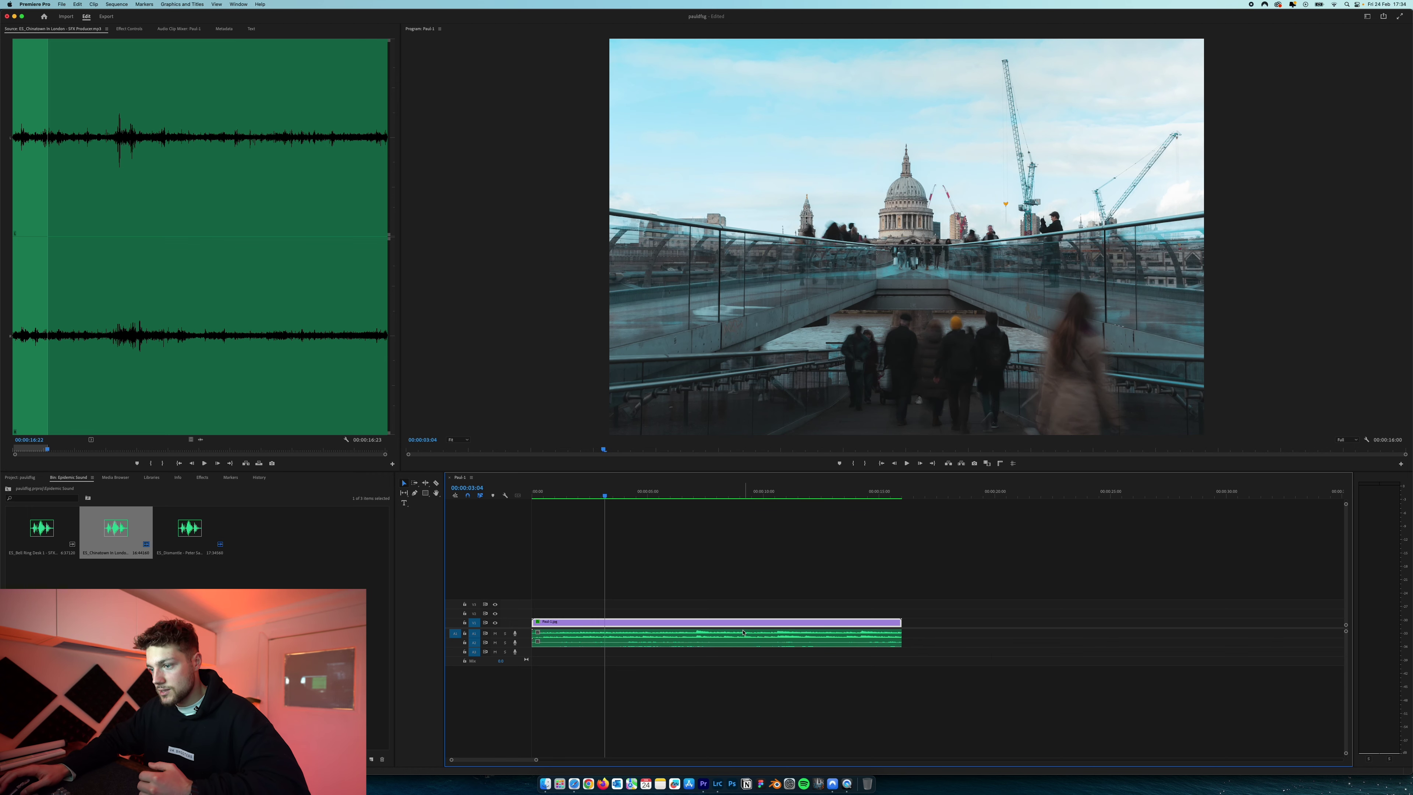
# Step: Apply a 10 dB Audio Gain boost to the A2 ambience clip and move the playhead to the start
pyautogui.rightClick(692, 645)
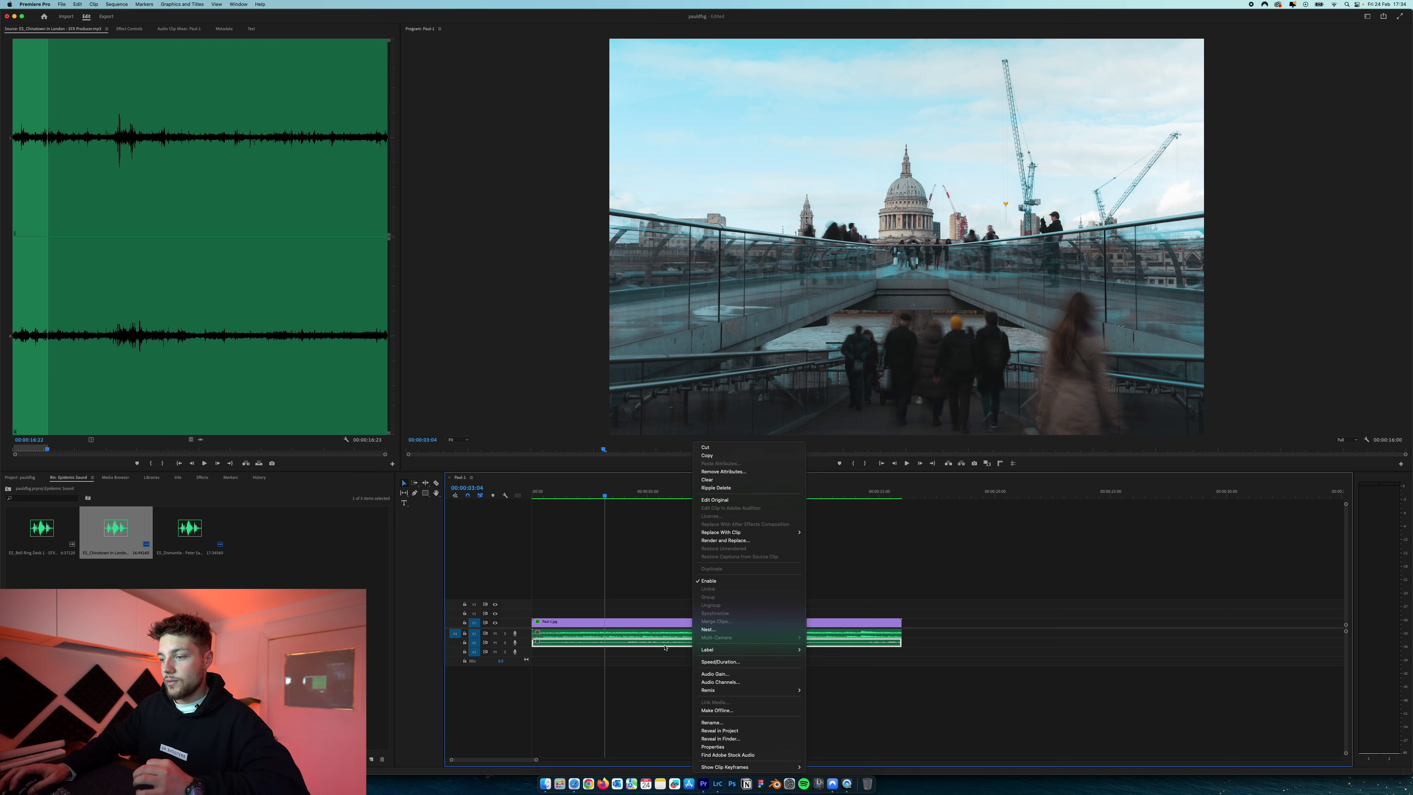
pyautogui.click(722, 674)
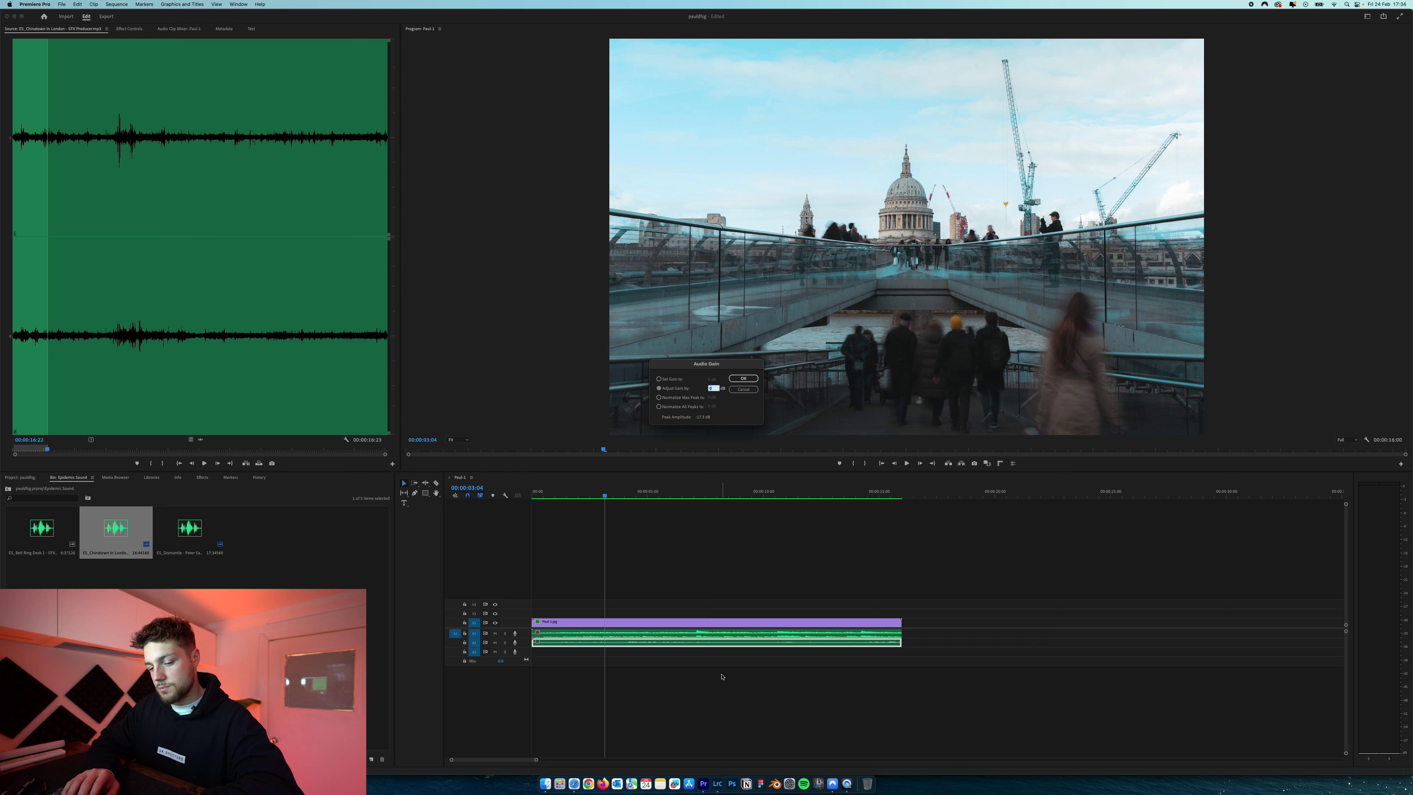
pyautogui.write('10')
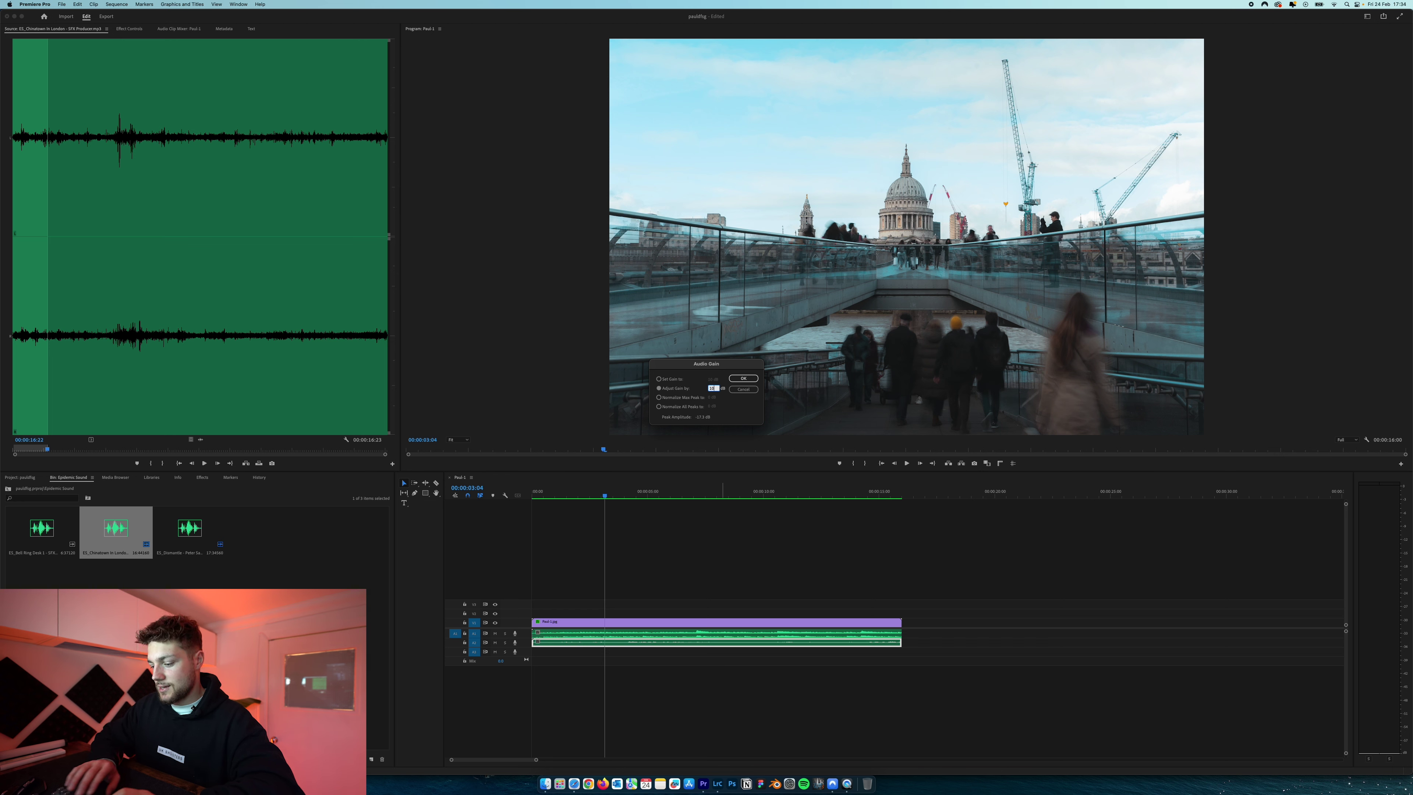
pyautogui.press('Return')
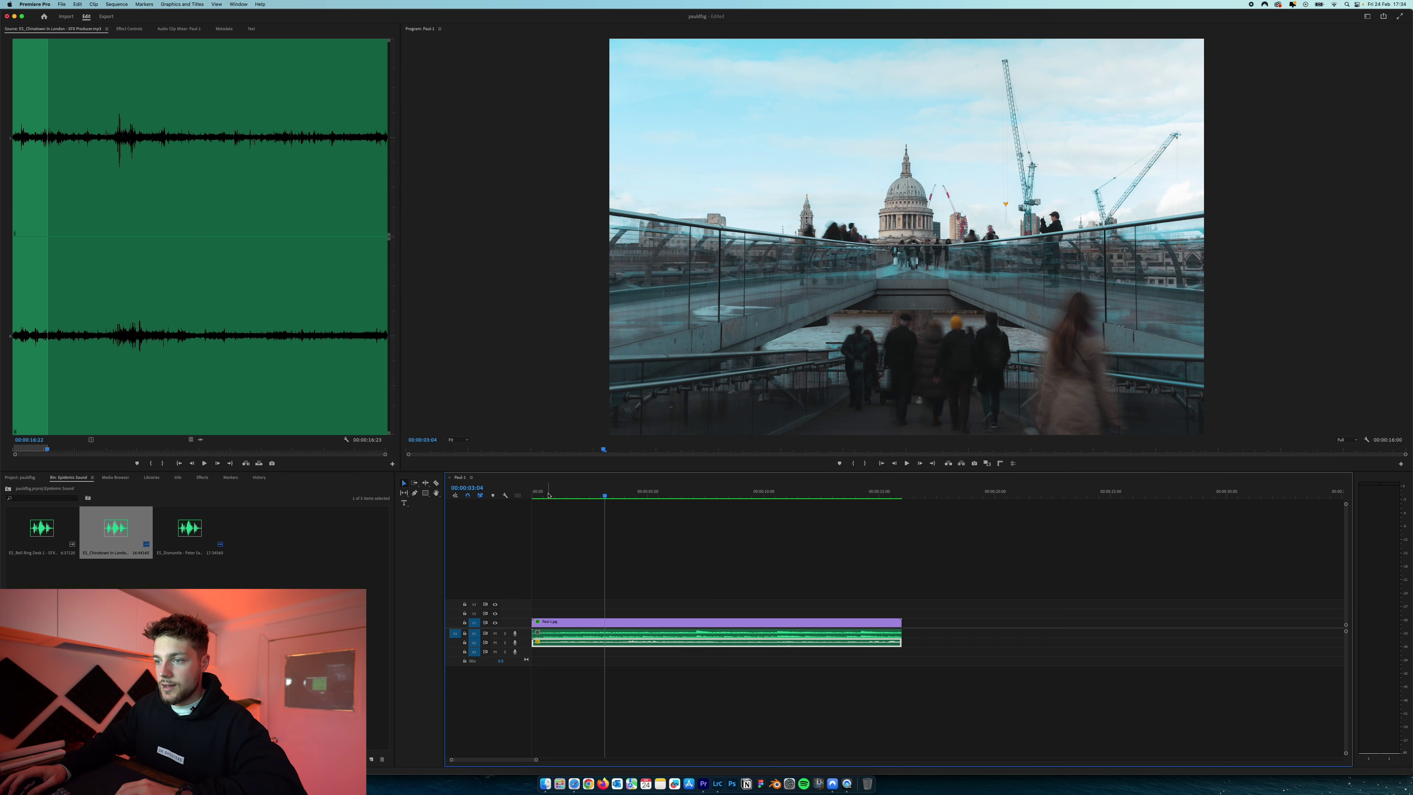
pyautogui.moveTo(547, 494); pyautogui.dragTo(512, 494)
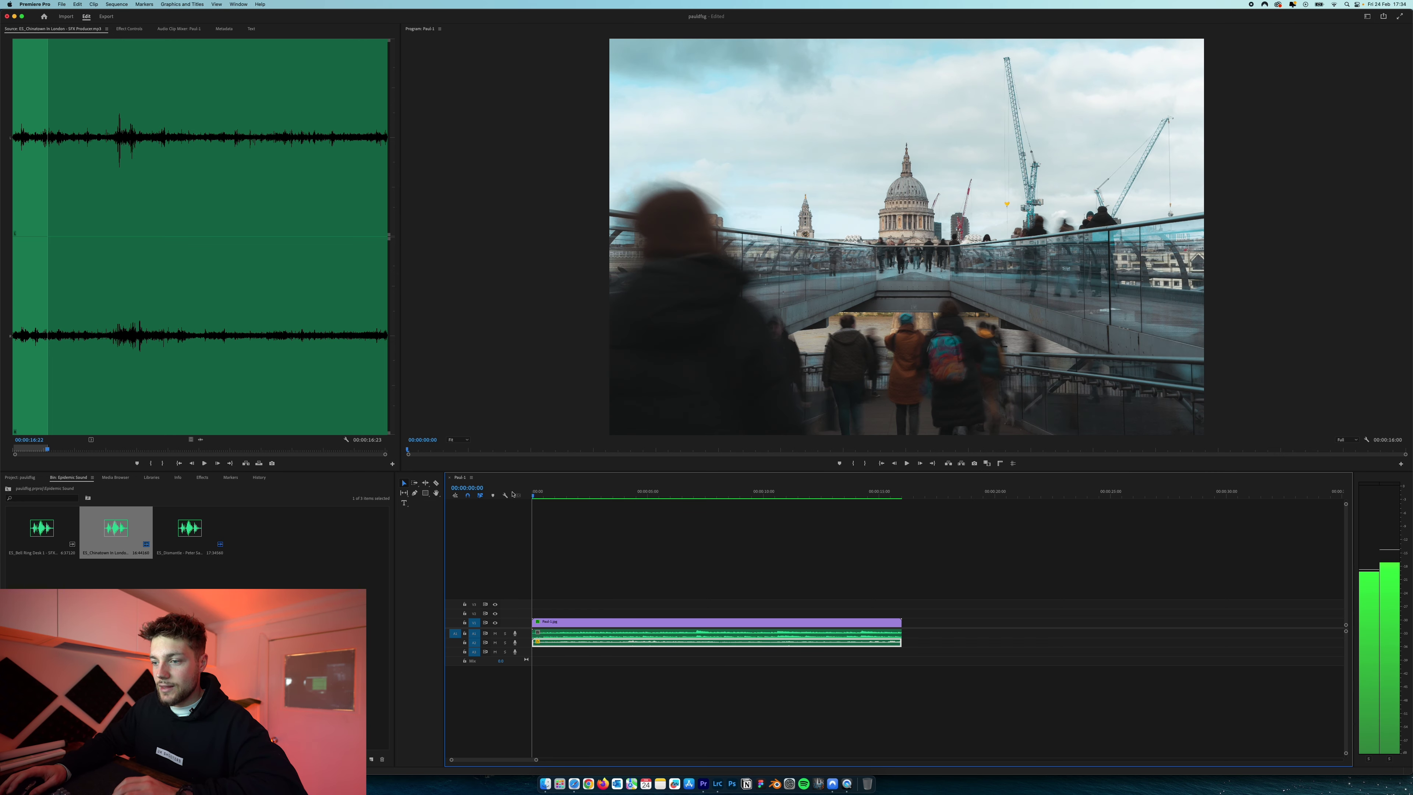